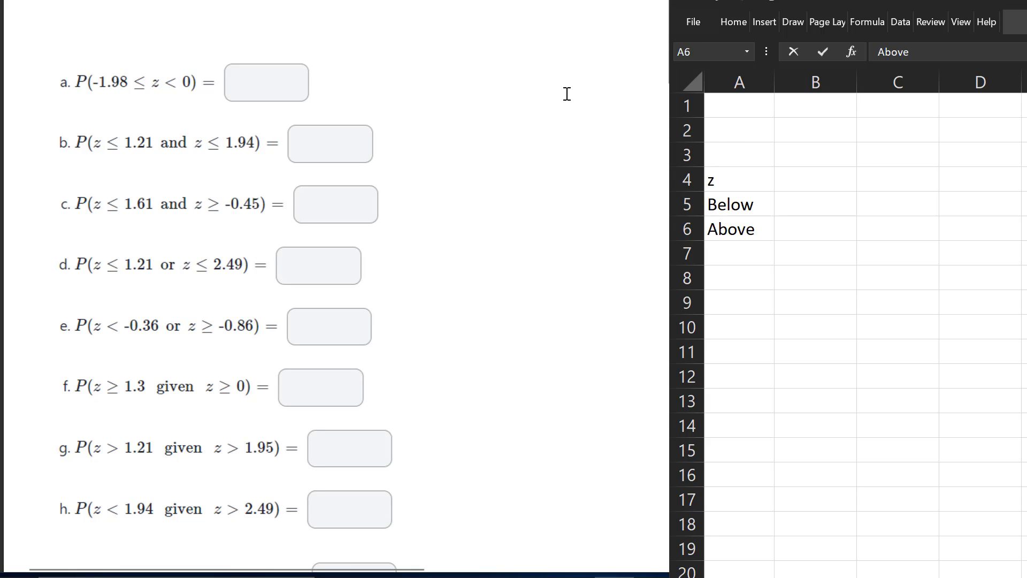
- Enter 1.2 as the z value in cell B4
{"action": "left_click", "coordinate": [820, 177]}
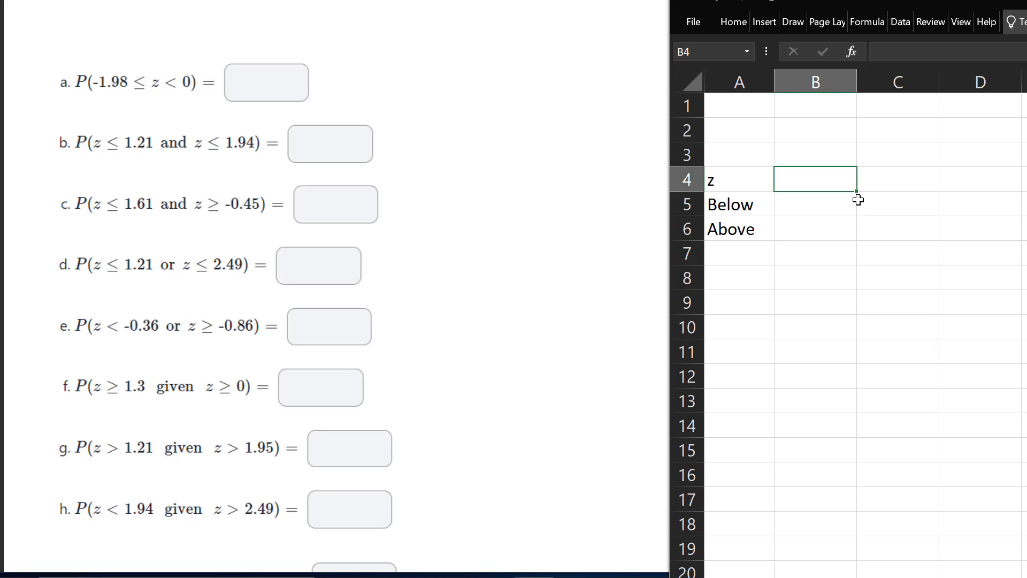
{"action": "type", "text": "1.2"}
{"action": "key", "text": "Return"}
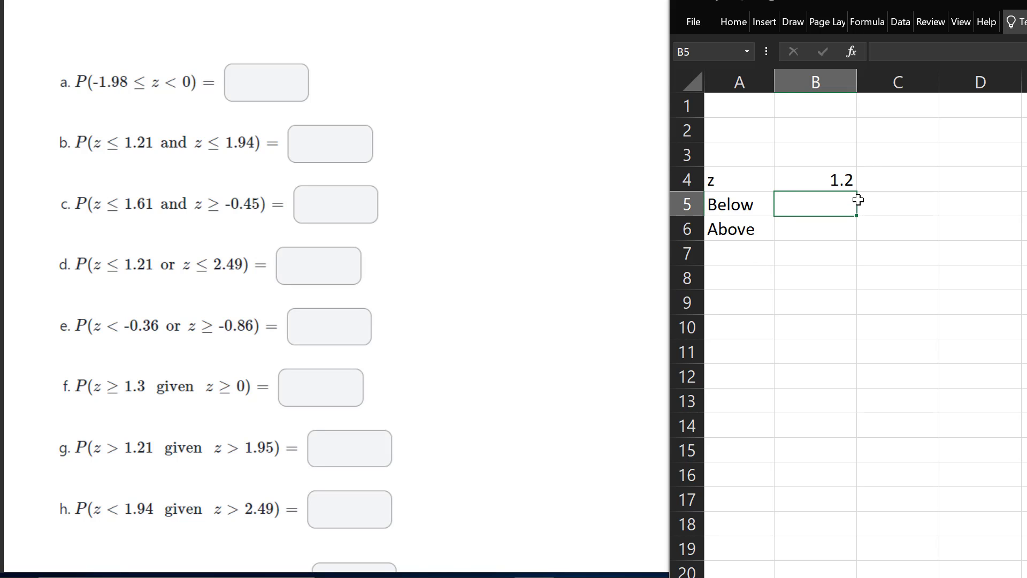
- Calculate the cumulative probability below z in B5 with NORM.S.DIST, using B4 as z and 1 for cumulative
{"action": "type", "text": "=n"}
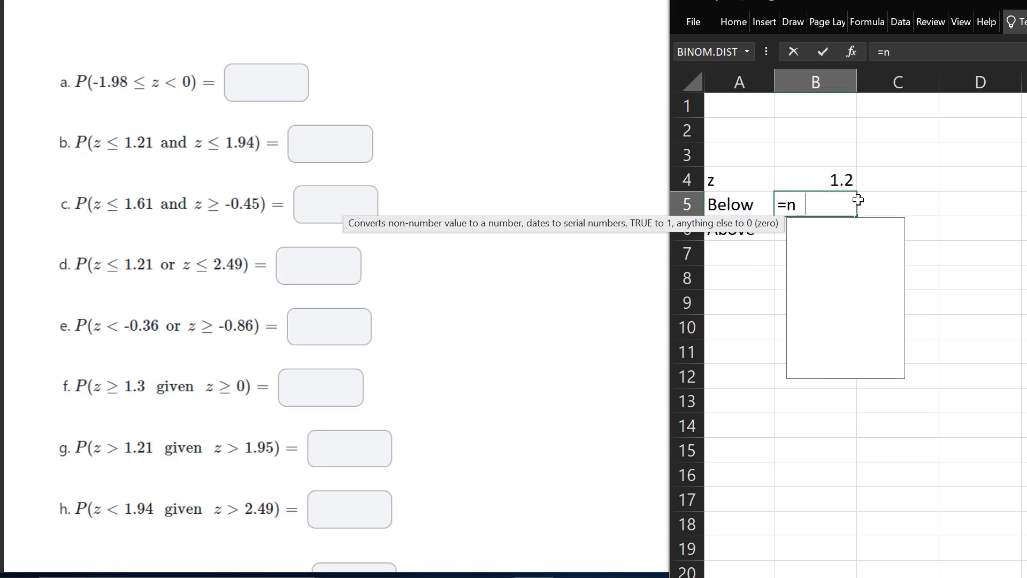
{"action": "type", "text": "orm"}
{"action": "key", "text": "Down"}
{"action": "key", "text": "Down"}
{"action": "key", "text": "Tab"}
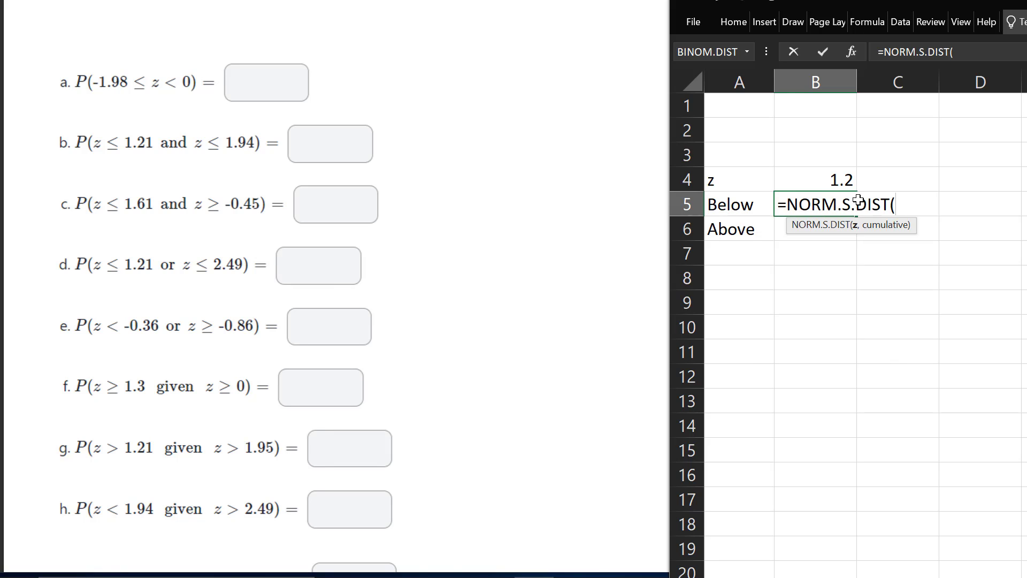
{"action": "left_click", "coordinate": [839, 179]}
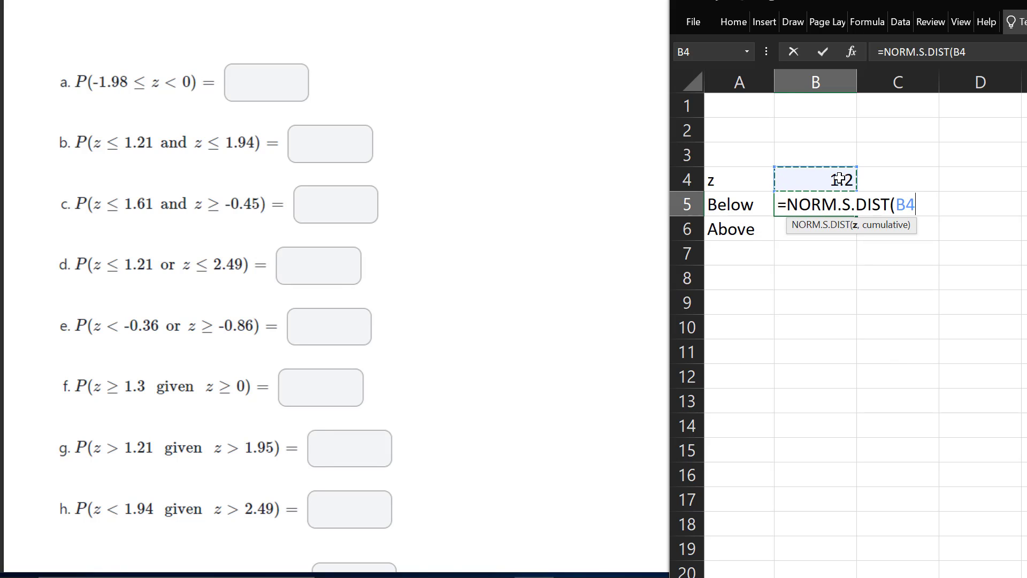
{"action": "type", "text": ","}
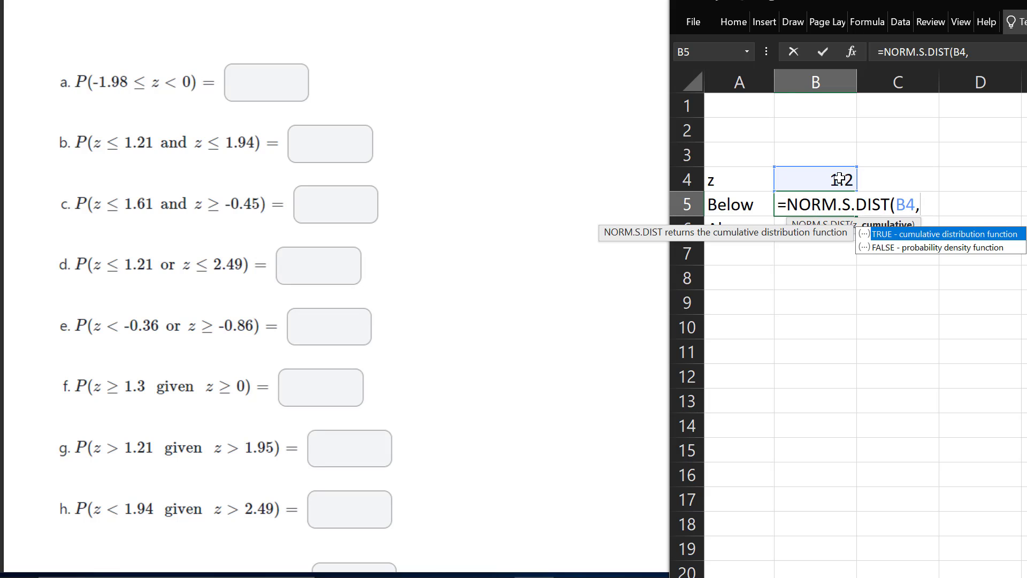
{"action": "type", "text": "1"}
{"action": "key", "text": "Return"}
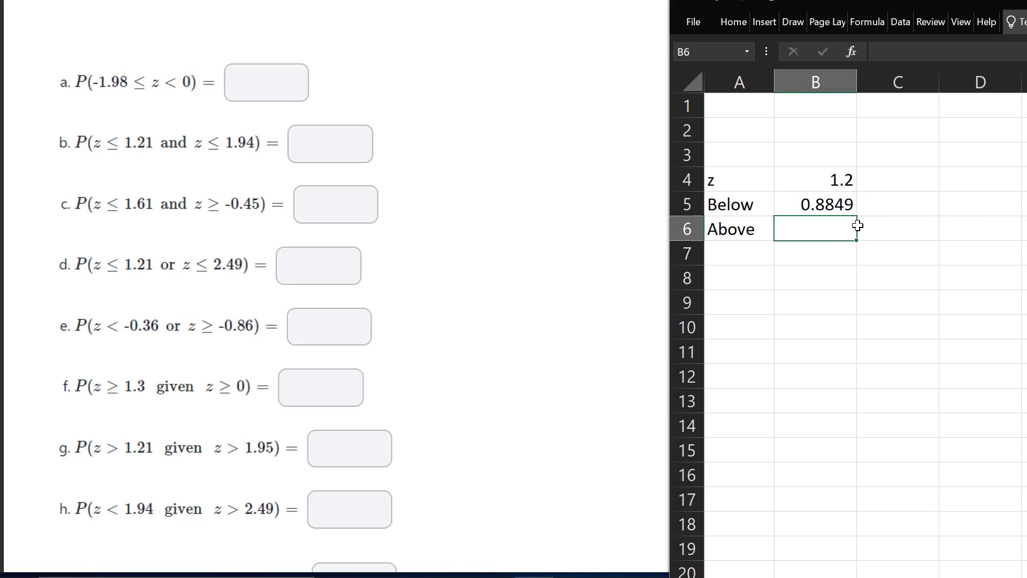
- Calculate the probability above z in B6 with the formula =1-B5
{"action": "type", "text": "=1-"}
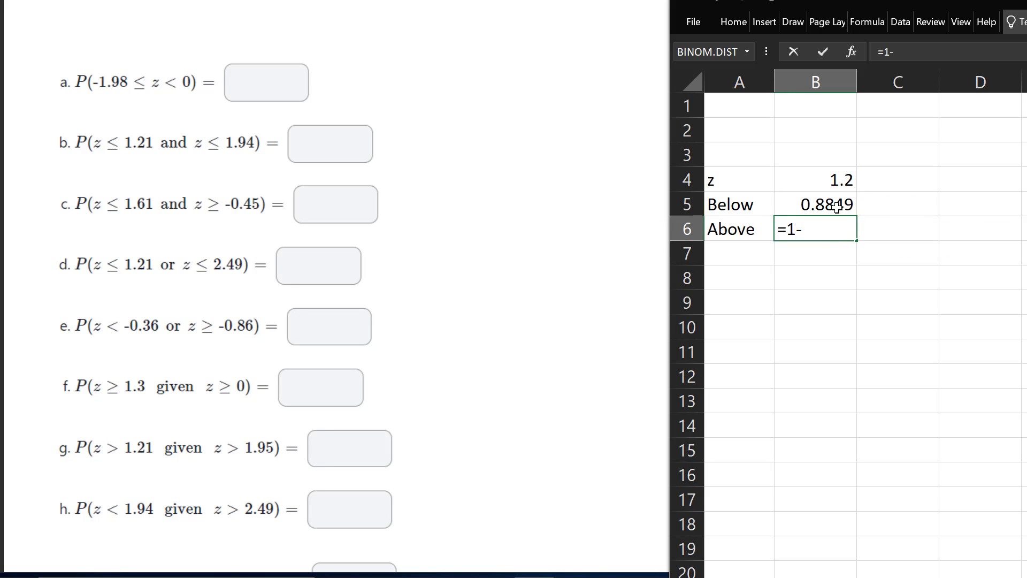
{"action": "left_click", "coordinate": [838, 207]}
{"action": "key", "text": "Return"}
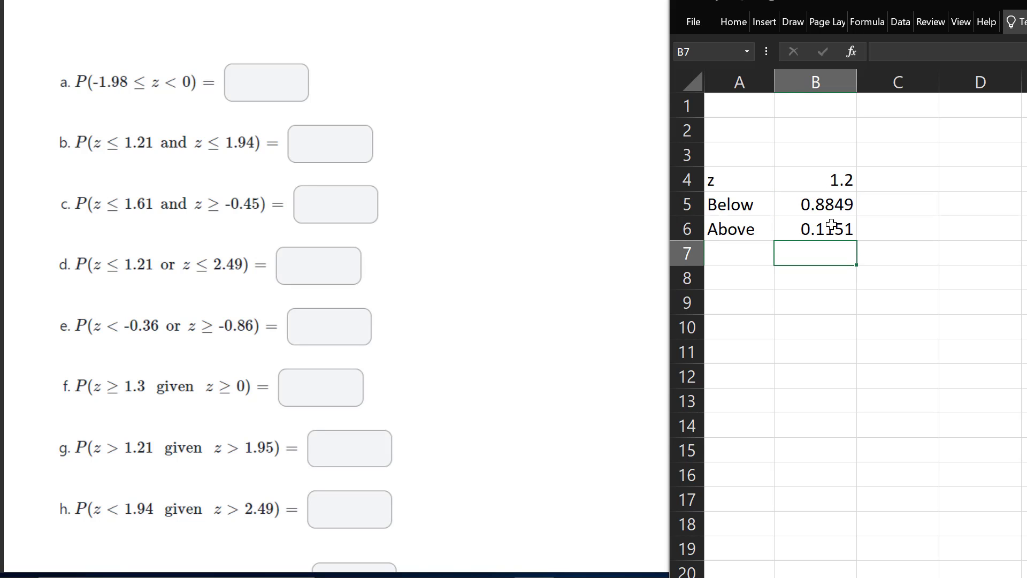
- Copy the z, Below and Above block from A4:B6 to A9 and set the copy's z value to 2.4
{"action": "left_click_drag", "start_coordinate": [832, 225], "coordinate": [757, 184]}
{"action": "key", "text": "ctrl+c"}
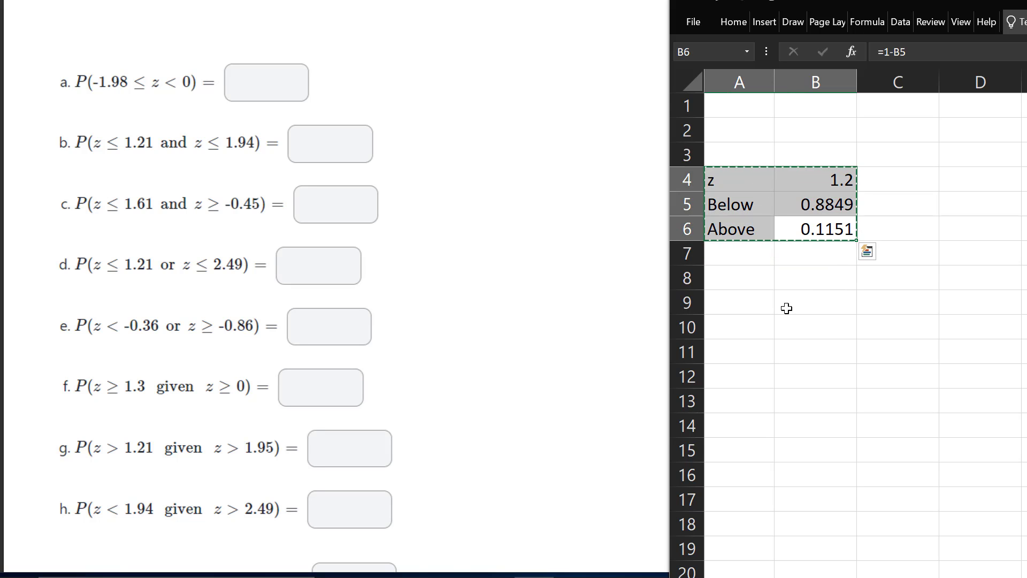
{"action": "left_click", "coordinate": [755, 310]}
{"action": "key", "text": "ctrl+v"}
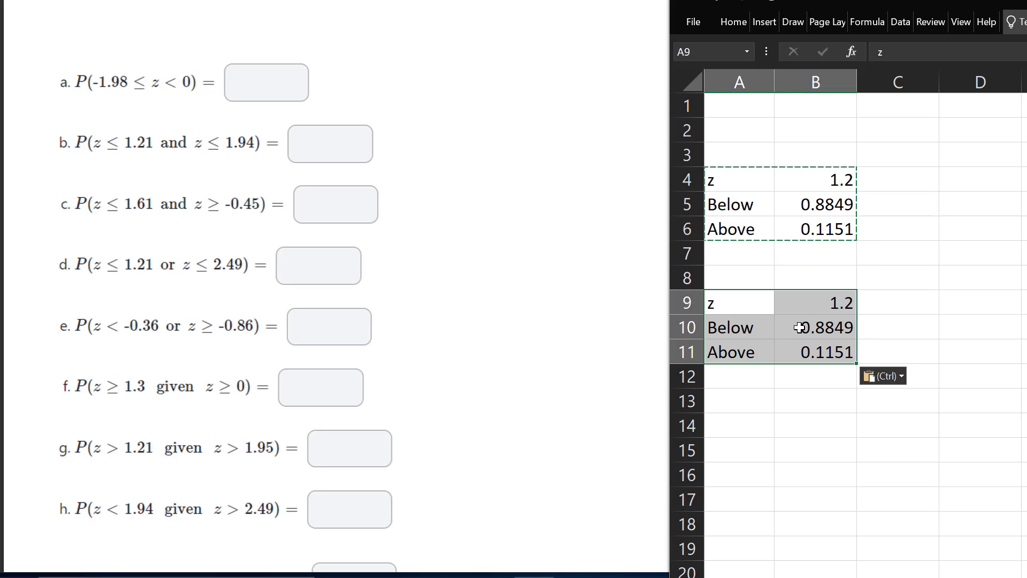
{"action": "left_click", "coordinate": [835, 304]}
{"action": "type", "text": "2.4"}
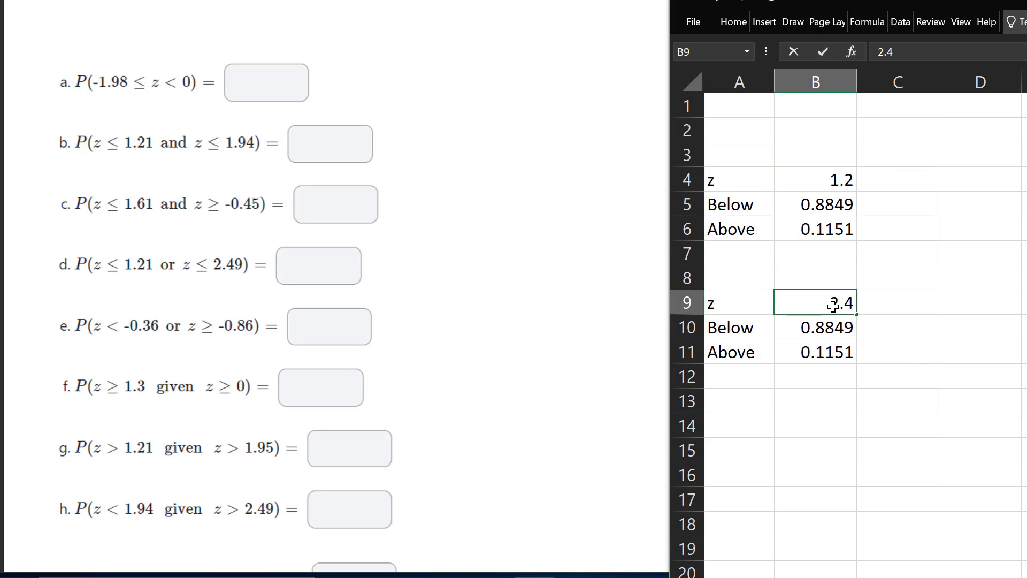
{"action": "key", "text": "Return"}
- Label A14 as Between and enter the formula =B10-B5 beside it in B14
{"action": "left_click", "coordinate": [757, 416]}
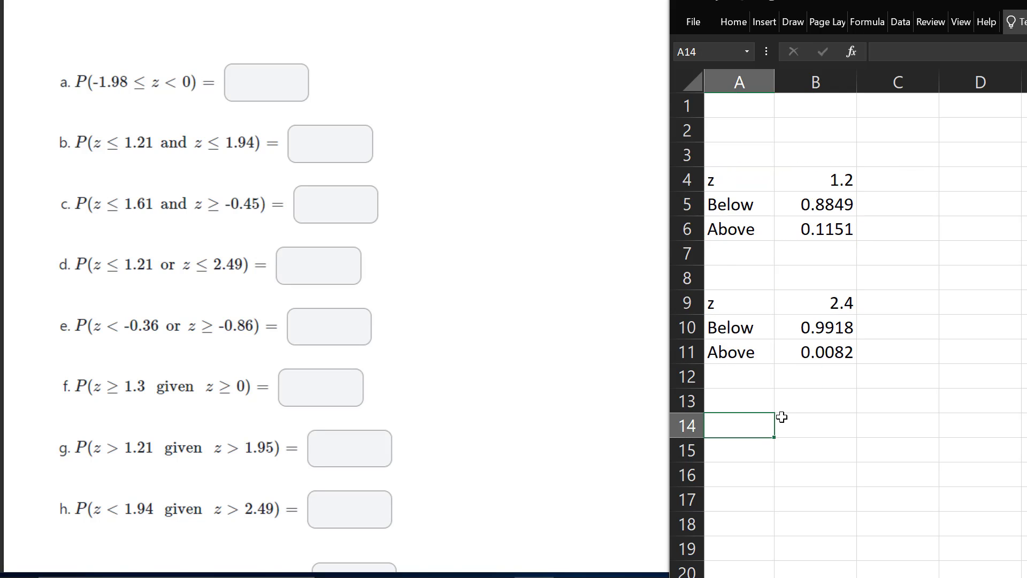
{"action": "type", "text": "Between"}
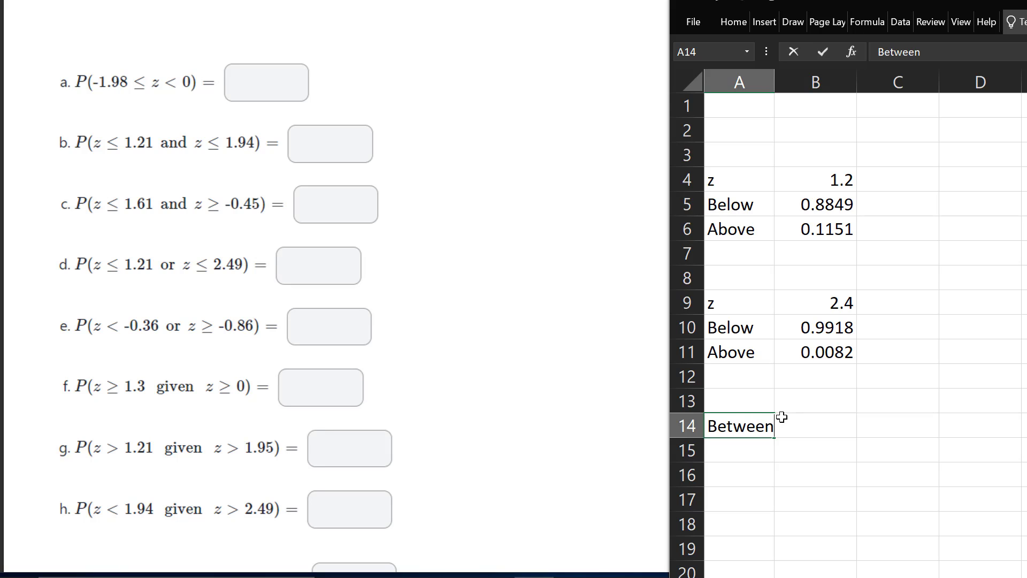
{"action": "key", "text": "Tab"}
{"action": "type", "text": "="}
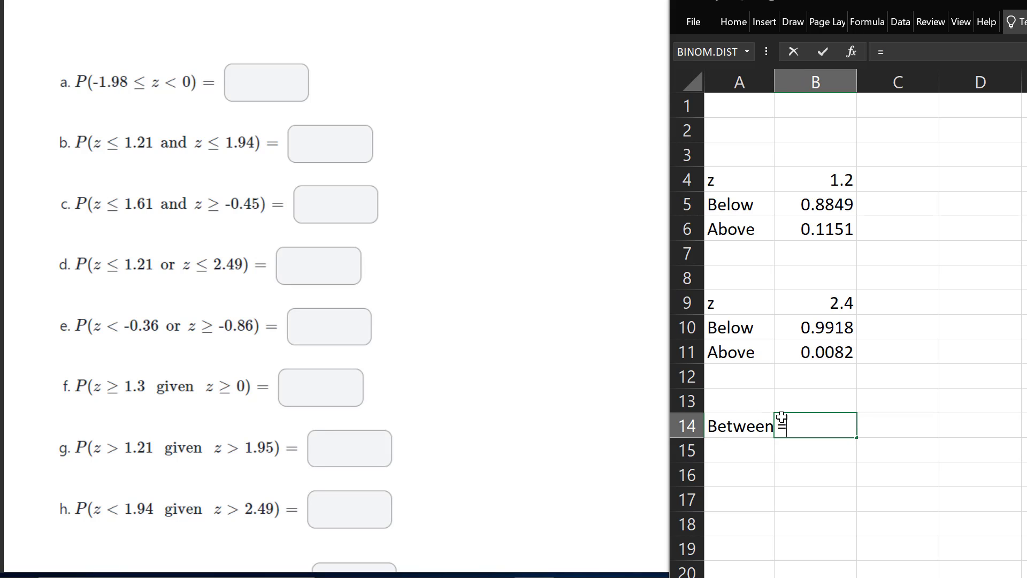
{"action": "left_click", "coordinate": [840, 333]}
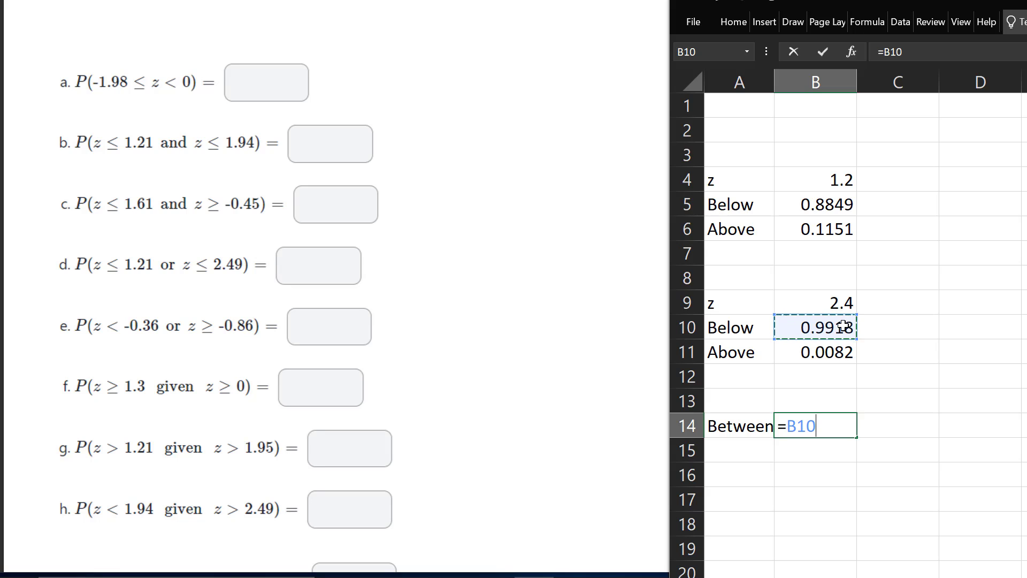
{"action": "type", "text": "-"}
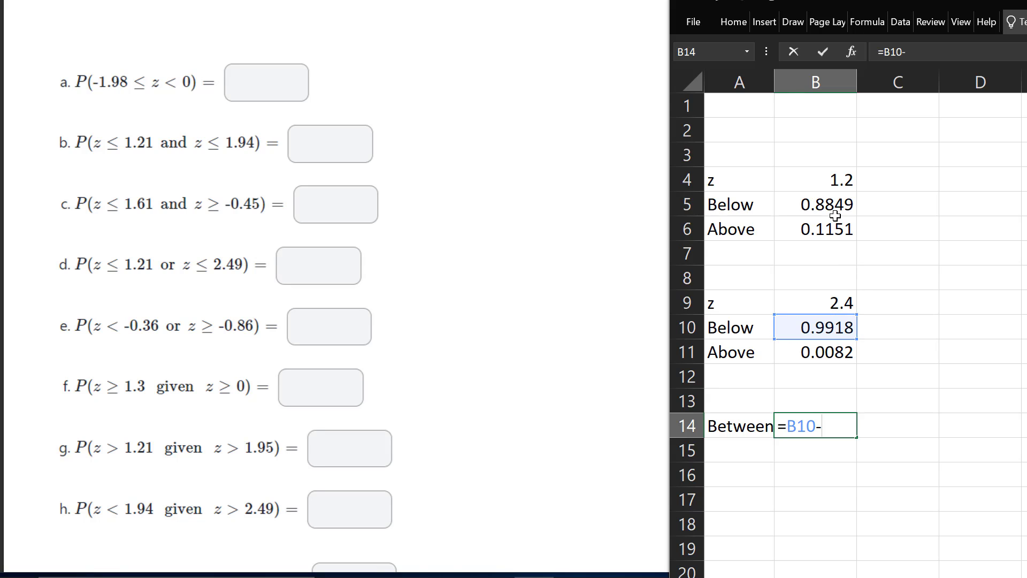
{"action": "left_click", "coordinate": [836, 209]}
{"action": "key", "text": "Return"}
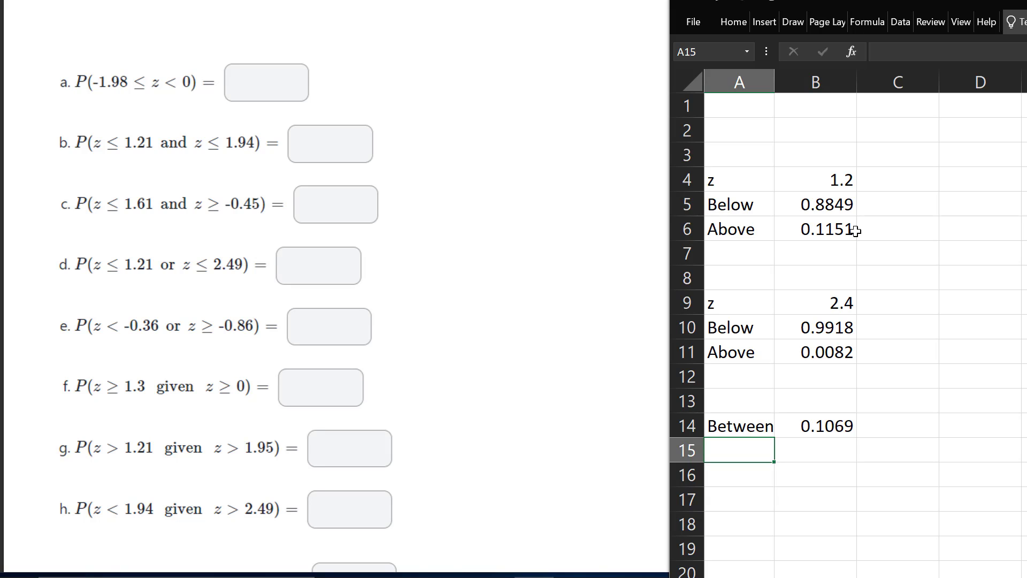
- Sketch a normal curve beside the questions, marking -1.98 and 0 and shading the area between them for part a
{"action": "left_click_drag", "start_coordinate": [419, 185], "coordinate": [605, 178]}
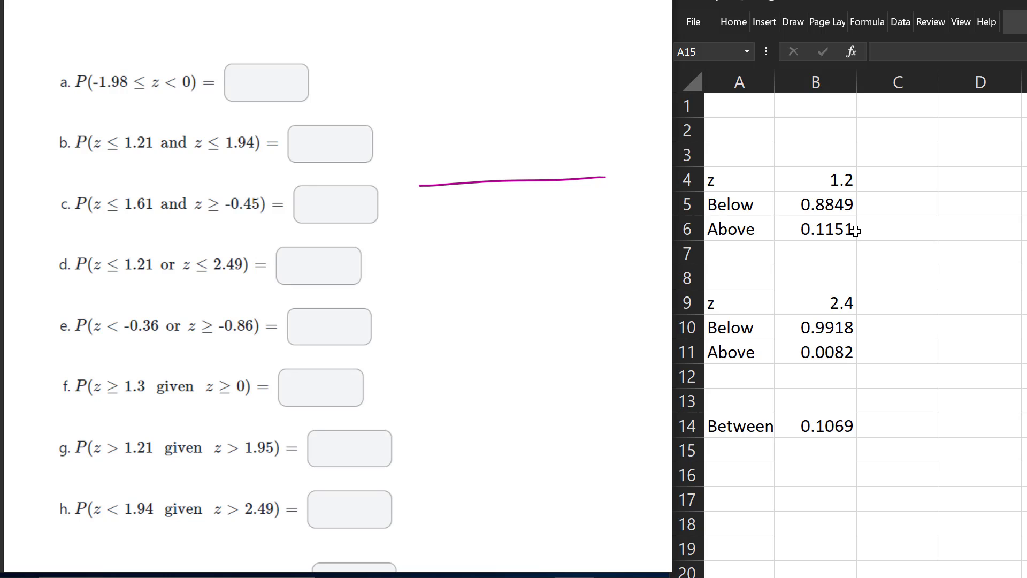
{"action": "left_click_drag", "start_coordinate": [405, 166], "coordinate": [626, 148]}
{"action": "left_click_drag", "start_coordinate": [593, 177], "coordinate": [638, 175]}
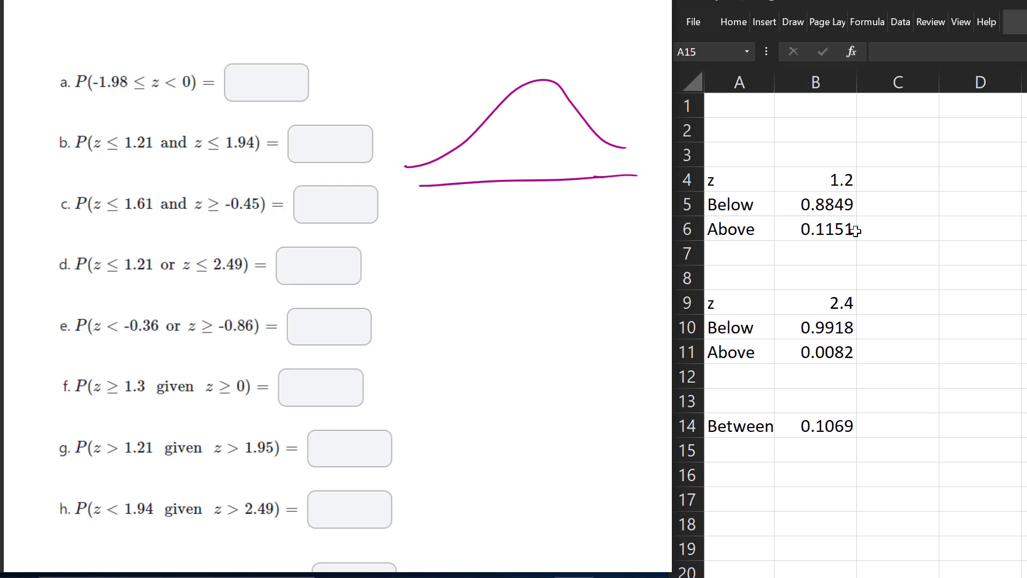
{"action": "mouse_move", "coordinate": [459, 142]}
{"action": "left_mouse_down"}
{"action": "mouse_move", "coordinate": [460, 213]}
{"action": "mouse_move", "coordinate": [481, 209]}
{"action": "left_mouse_up"}
{"action": "left_click", "coordinate": [470, 204]}
{"action": "mouse_move", "coordinate": [503, 193]}
{"action": "left_mouse_down"}
{"action": "mouse_move", "coordinate": [496, 204]}
{"action": "mouse_move", "coordinate": [500, 193]}
{"action": "left_mouse_up"}
{"action": "left_click_drag", "start_coordinate": [538, 81], "coordinate": [540, 180]}
- Set the z values for part a to -1.98 in B4 and 0 in B9
{"action": "left_click", "coordinate": [836, 180]}
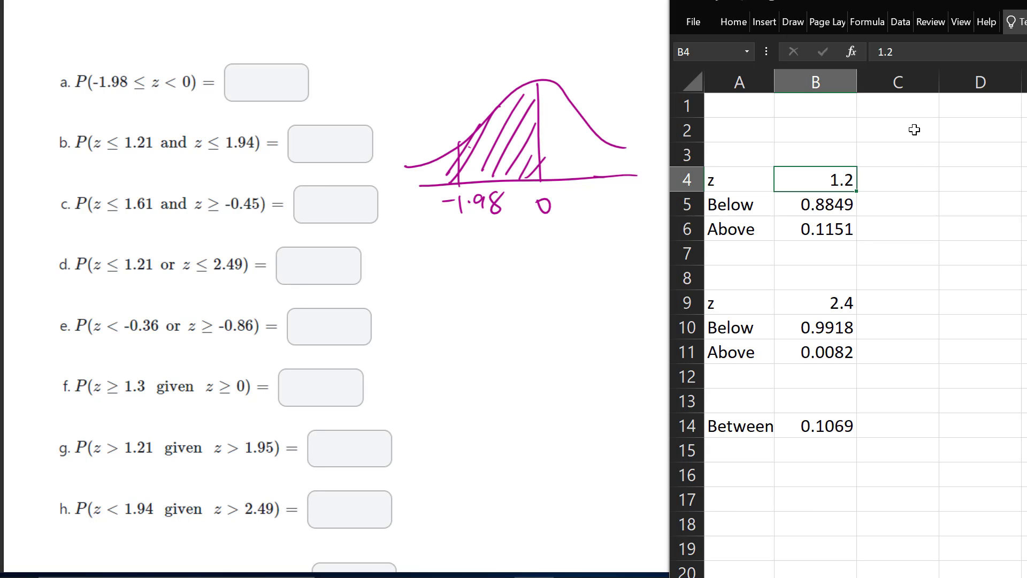
{"action": "type", "text": "-1.98"}
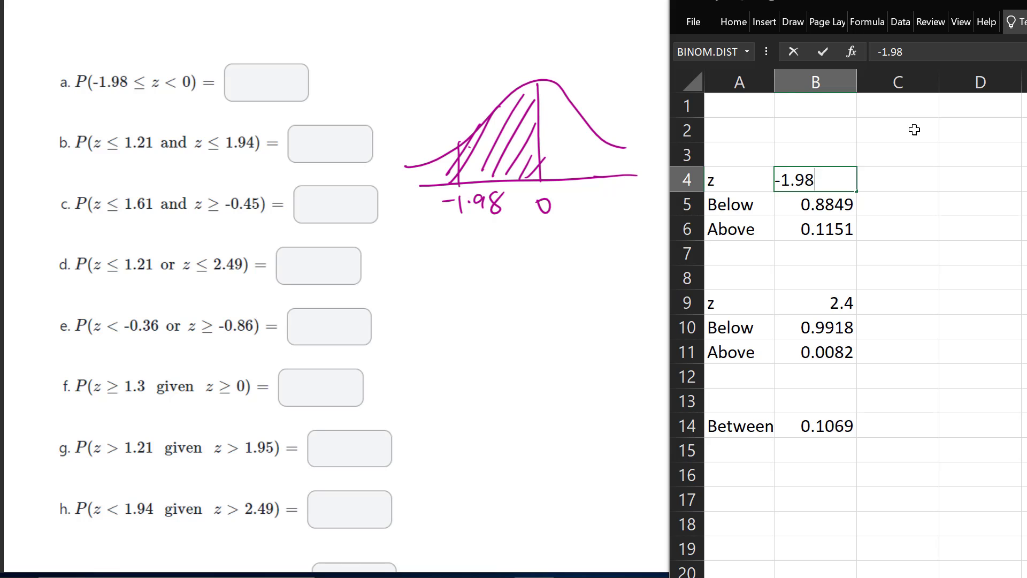
{"action": "left_click", "coordinate": [853, 300]}
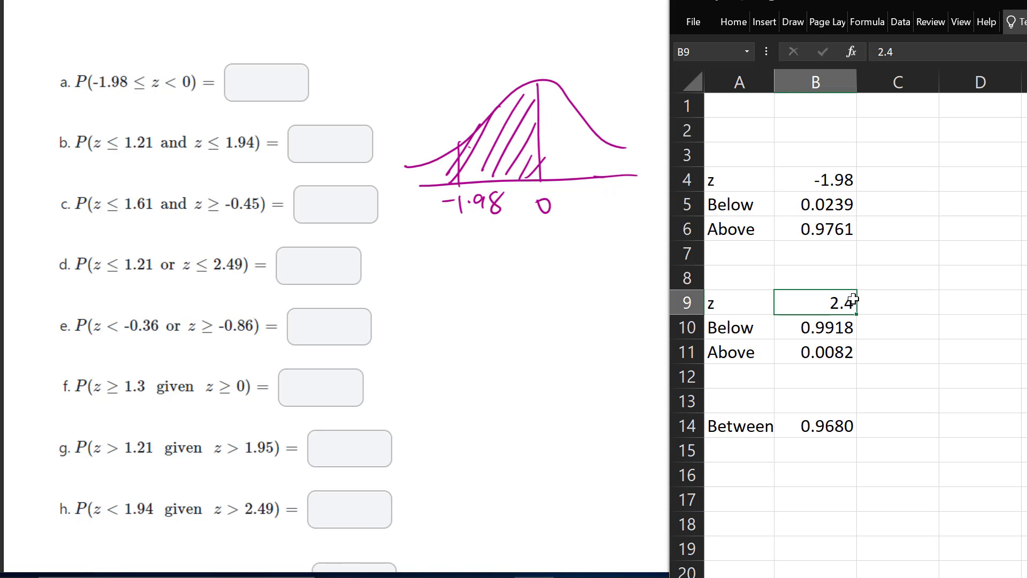
{"action": "type", "text": "0"}
{"action": "key", "text": "Return"}
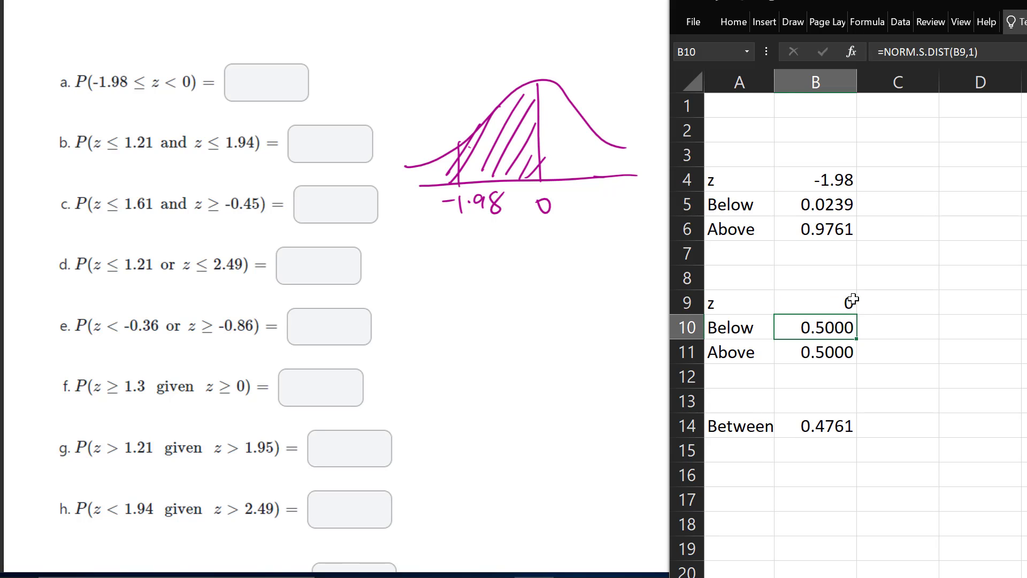
- Circle the Between result in B14 and handwrite .4761 as the answer to part a
{"action": "mouse_move", "coordinate": [850, 410]}
{"action": "left_mouse_down"}
{"action": "mouse_move", "coordinate": [866, 412]}
{"action": "mouse_move", "coordinate": [844, 401]}
{"action": "left_mouse_up"}
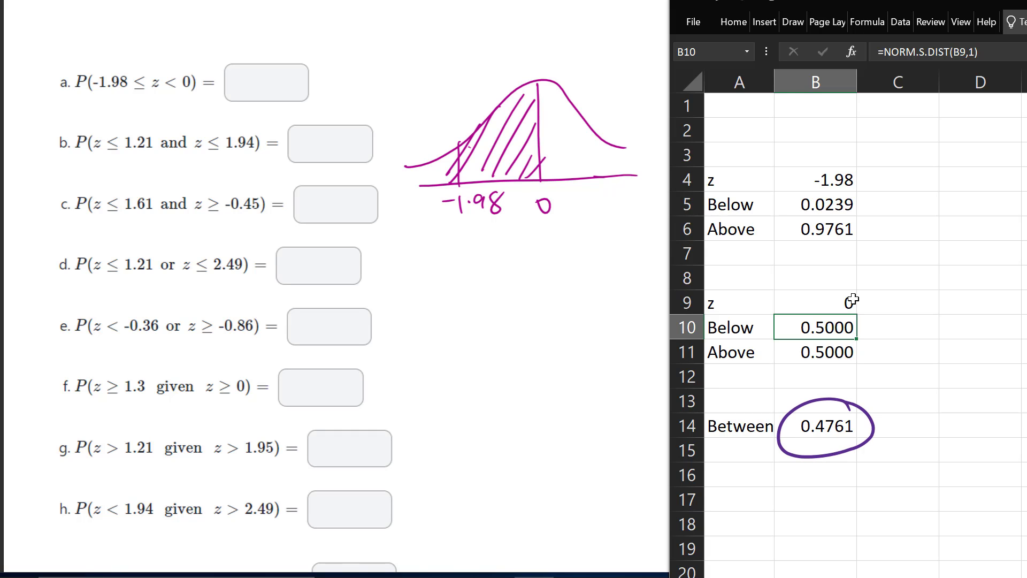
{"action": "left_click", "coordinate": [242, 89]}
{"action": "mouse_move", "coordinate": [256, 72]}
{"action": "left_mouse_down"}
{"action": "mouse_move", "coordinate": [268, 97]}
{"action": "mouse_move", "coordinate": [297, 92]}
{"action": "left_mouse_up"}
{"action": "left_click_drag", "start_coordinate": [323, 61], "coordinate": [321, 94]}
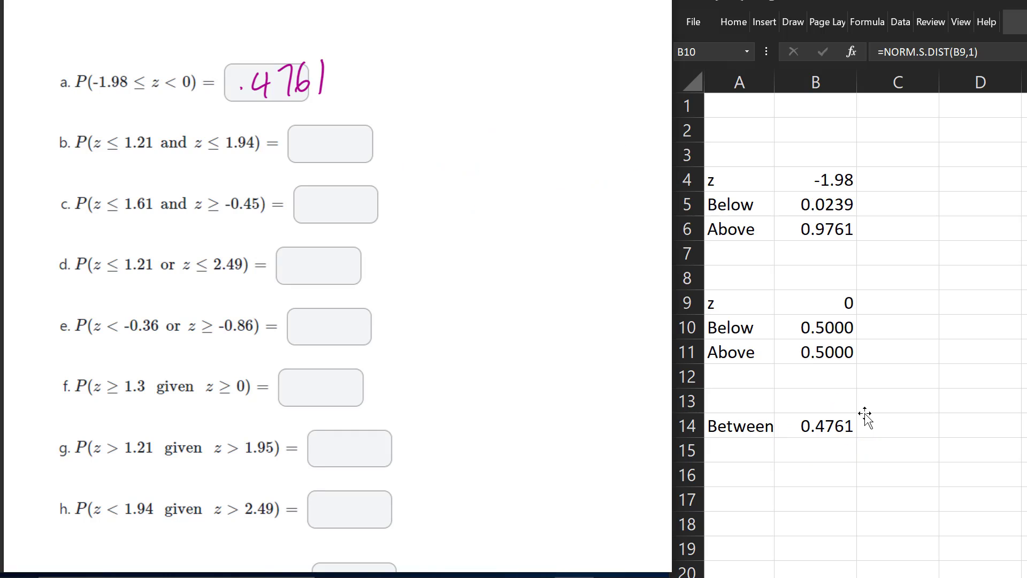
- Sketch a normal curve for part b with vertical lines labelled 1.29 and 1.94
{"action": "left_click_drag", "start_coordinate": [394, 172], "coordinate": [581, 164]}
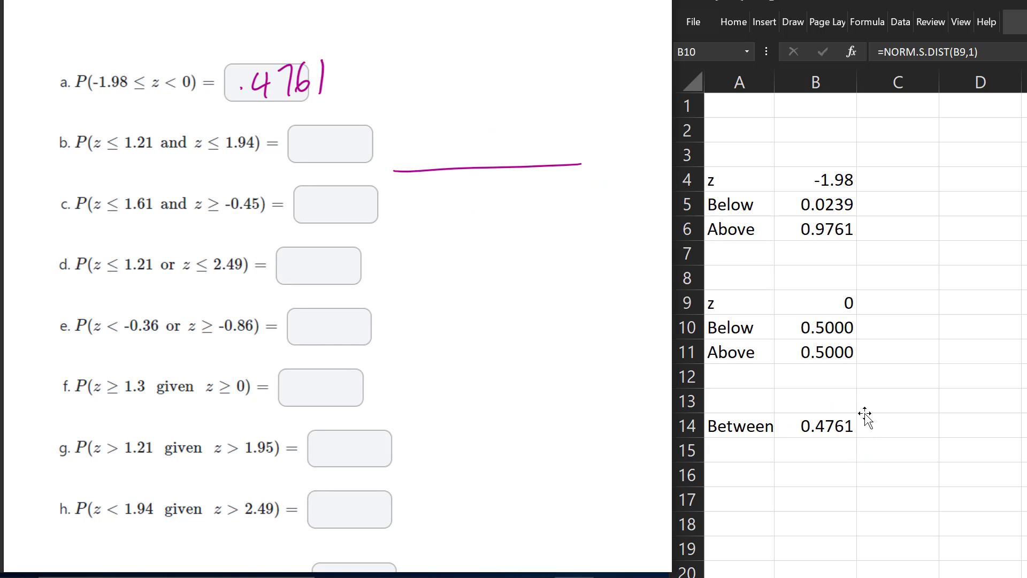
{"action": "mouse_move", "coordinate": [392, 159]}
{"action": "left_mouse_down"}
{"action": "mouse_move", "coordinate": [501, 81]}
{"action": "mouse_move", "coordinate": [603, 144]}
{"action": "left_mouse_up"}
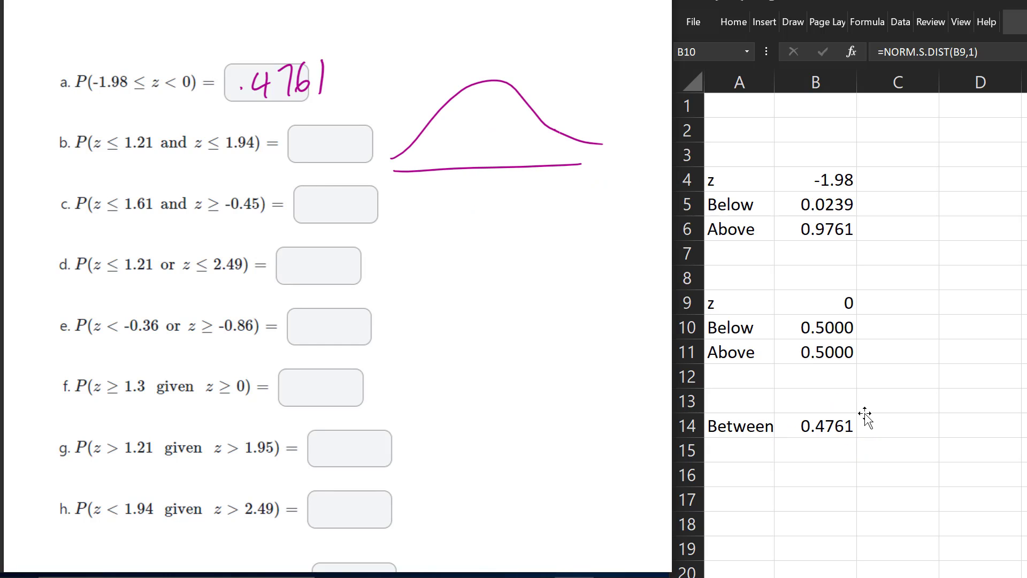
{"action": "left_click_drag", "start_coordinate": [529, 108], "coordinate": [531, 161]}
{"action": "left_click", "coordinate": [530, 187]}
{"action": "mouse_move", "coordinate": [524, 179]}
{"action": "left_mouse_down"}
{"action": "mouse_move", "coordinate": [525, 201]}
{"action": "mouse_move", "coordinate": [557, 204]}
{"action": "left_mouse_up"}
{"action": "mouse_move", "coordinate": [579, 140]}
{"action": "left_mouse_down"}
{"action": "mouse_move", "coordinate": [578, 166]}
{"action": "mouse_move", "coordinate": [596, 164]}
{"action": "mouse_move", "coordinate": [579, 197]}
{"action": "mouse_move", "coordinate": [598, 177]}
{"action": "mouse_move", "coordinate": [596, 196]}
{"action": "left_mouse_up"}
{"action": "mouse_move", "coordinate": [605, 175]}
{"action": "left_mouse_down"}
{"action": "mouse_move", "coordinate": [619, 189]}
{"action": "mouse_move", "coordinate": [610, 203]}
{"action": "left_mouse_up"}
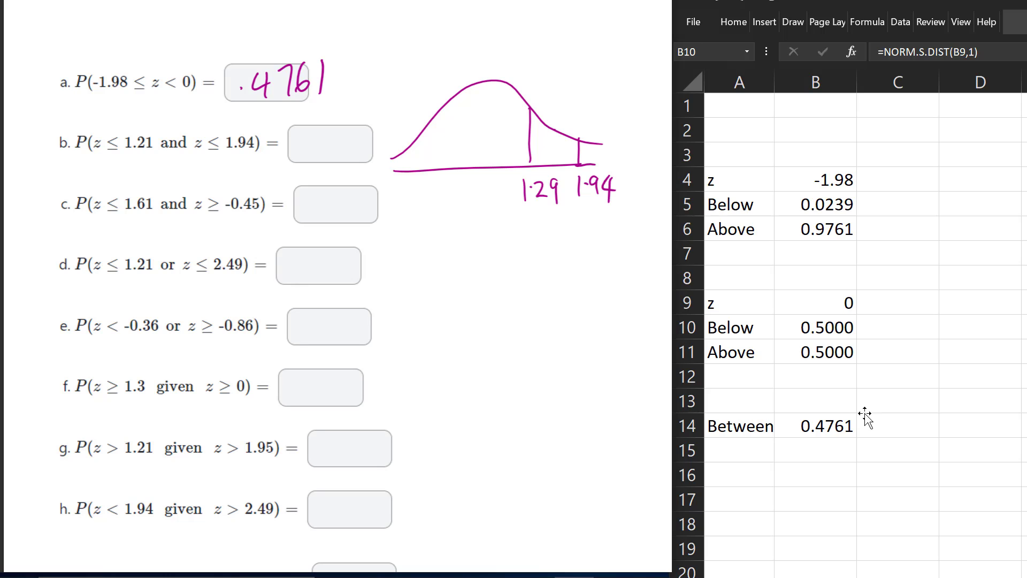
- Shade the area under the part b curve below the first vertical line with slanted strokes
{"action": "left_click_drag", "start_coordinate": [488, 168], "coordinate": [527, 153]}
{"action": "left_click_drag", "start_coordinate": [455, 167], "coordinate": [527, 144]}
{"action": "mouse_move", "coordinate": [416, 168]}
{"action": "left_mouse_down"}
{"action": "mouse_move", "coordinate": [529, 131]}
{"action": "mouse_move", "coordinate": [523, 119]}
{"action": "left_mouse_up"}
{"action": "mouse_move", "coordinate": [428, 138]}
{"action": "left_mouse_down"}
{"action": "mouse_move", "coordinate": [519, 106]}
{"action": "mouse_move", "coordinate": [512, 91]}
{"action": "left_mouse_up"}
{"action": "left_click_drag", "start_coordinate": [429, 112], "coordinate": [499, 84]}
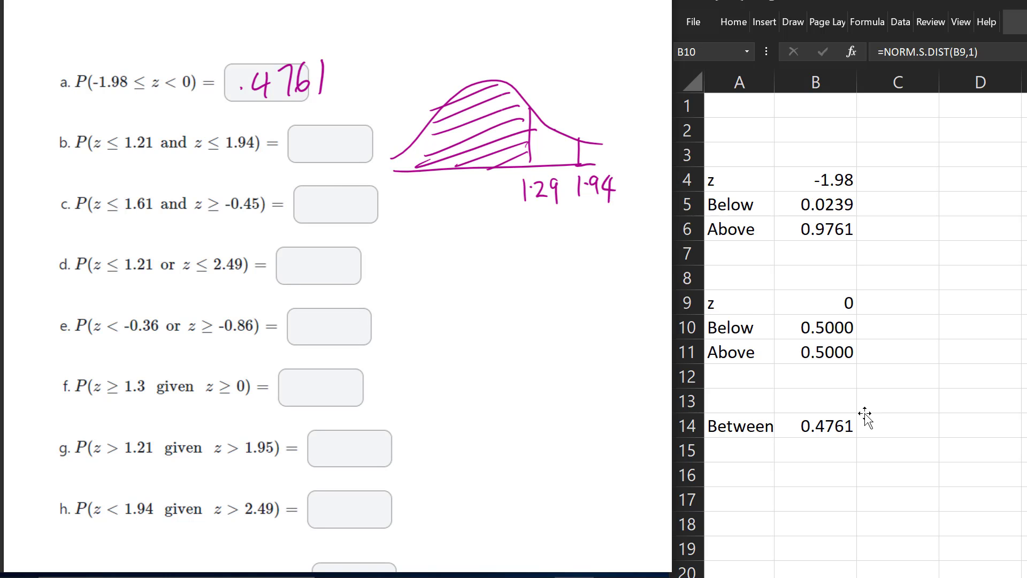
- Correct the first boundary label to 1.21 and hatch the whole area below 1.94 in the other direction
{"action": "left_click", "coordinate": [554, 191]}
{"action": "left_click_drag", "start_coordinate": [552, 179], "coordinate": [549, 197]}
{"action": "left_click_drag", "start_coordinate": [441, 111], "coordinate": [448, 172]}
{"action": "mouse_move", "coordinate": [465, 88]}
{"action": "left_mouse_down"}
{"action": "mouse_move", "coordinate": [472, 167]}
{"action": "mouse_move", "coordinate": [496, 164]}
{"action": "left_mouse_up"}
{"action": "left_click_drag", "start_coordinate": [507, 98], "coordinate": [515, 169]}
{"action": "left_click_drag", "start_coordinate": [534, 110], "coordinate": [544, 162]}
{"action": "mouse_move", "coordinate": [547, 117]}
{"action": "left_mouse_down"}
{"action": "mouse_move", "coordinate": [557, 161]}
{"action": "mouse_move", "coordinate": [567, 164]}
{"action": "left_mouse_up"}
{"action": "left_click_drag", "start_coordinate": [569, 138], "coordinate": [575, 156]}
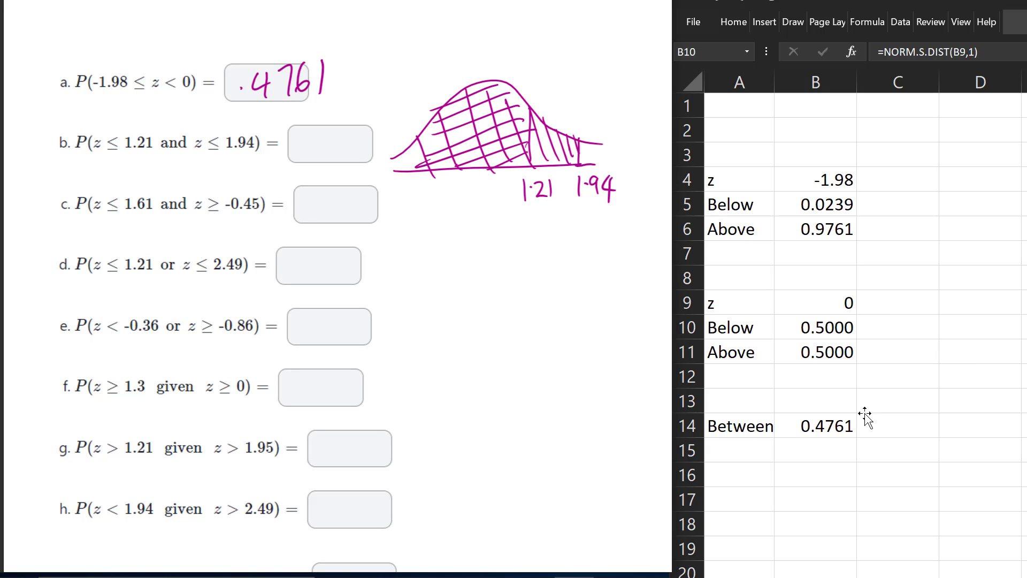
{"action": "mouse_move", "coordinate": [178, 123]}
{"action": "left_mouse_down"}
{"action": "mouse_move", "coordinate": [150, 129]}
{"action": "mouse_move", "coordinate": [163, 120]}
{"action": "left_mouse_up"}
{"action": "key", "text": "ctrl+z"}
{"action": "mouse_move", "coordinate": [533, 61]}
{"action": "left_mouse_down"}
{"action": "mouse_move", "coordinate": [534, 190]}
{"action": "mouse_move", "coordinate": [436, 230]}
{"action": "mouse_move", "coordinate": [487, 48]}
{"action": "mouse_move", "coordinate": [545, 98]}
{"action": "left_mouse_up"}
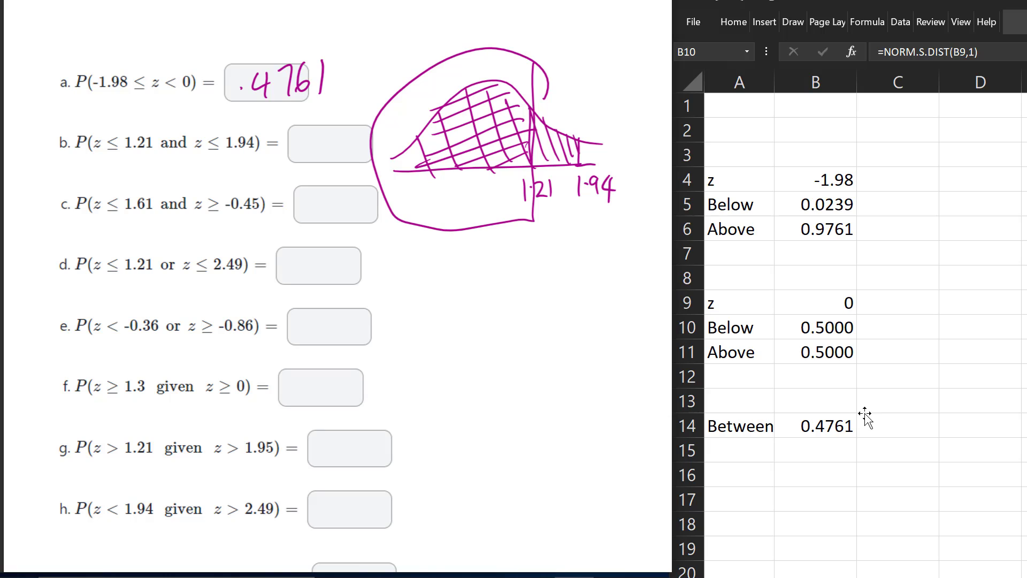
{"action": "key", "text": "ctrl+z"}
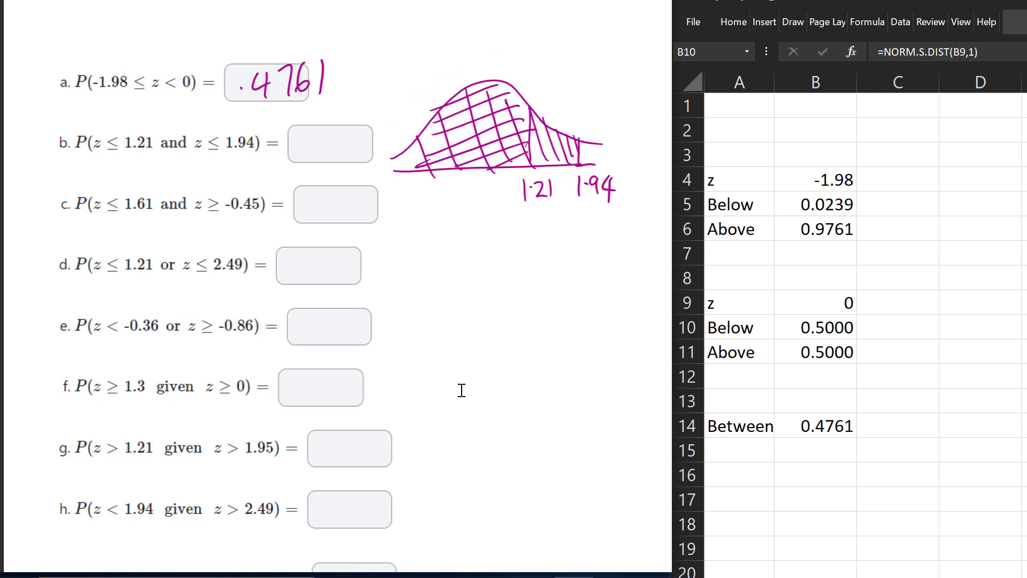
- Set the z value in B4 to 1.21
{"action": "left_click", "coordinate": [819, 181]}
{"action": "left_click", "coordinate": [820, 180]}
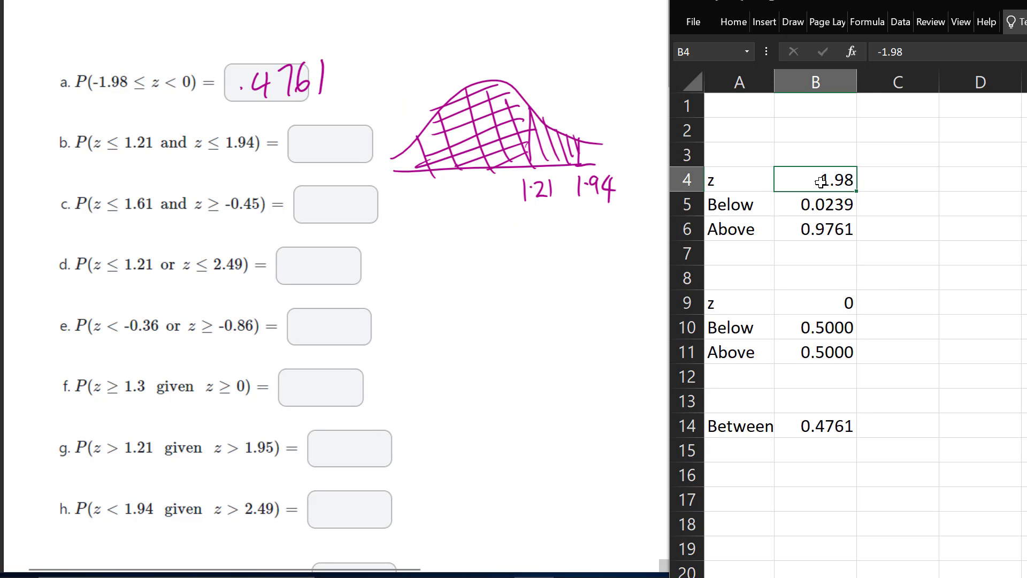
{"action": "type", "text": "1.21"}
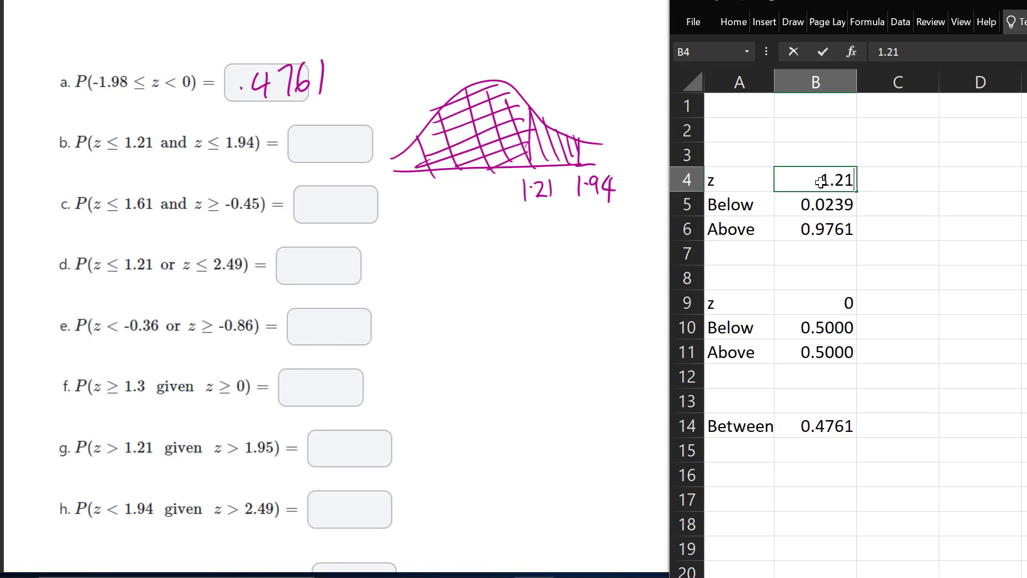
{"action": "key", "text": "Return"}
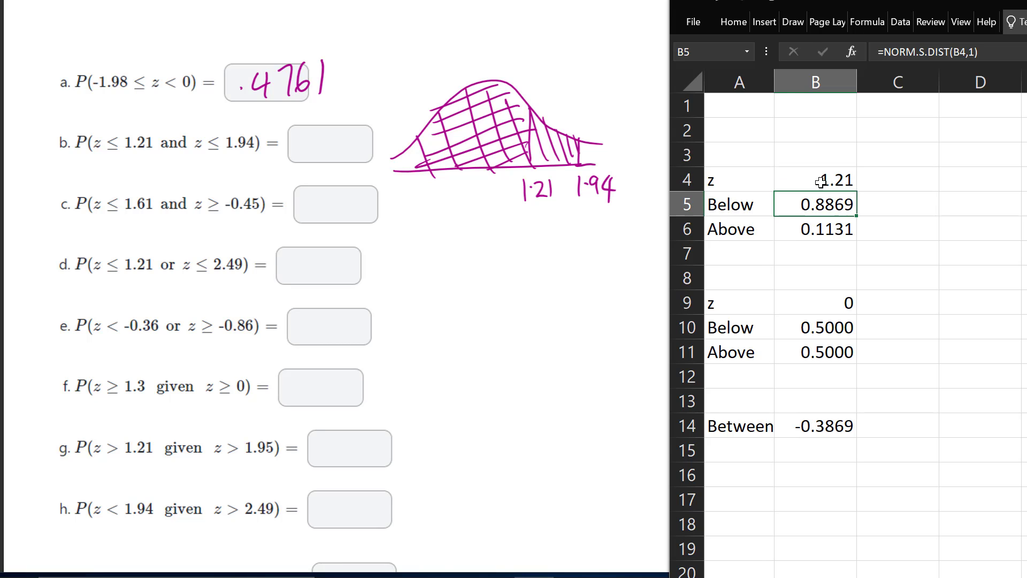
- Handwrite .8869 as the answer to part b and clear its curve sketch
{"action": "left_click", "coordinate": [302, 154]}
{"action": "left_click_drag", "start_coordinate": [324, 133], "coordinate": [339, 135]}
{"action": "left_click_drag", "start_coordinate": [358, 132], "coordinate": [350, 147]}
{"action": "left_click_drag", "start_coordinate": [375, 134], "coordinate": [373, 161]}
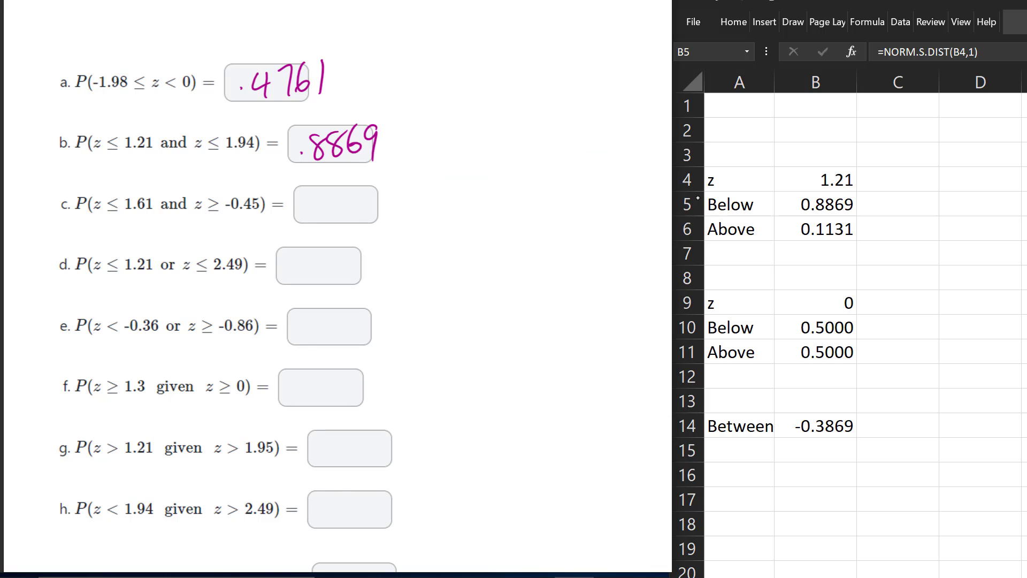
- Sketch a normal curve for part c with vertical lines labelled 1.61 and -0.45
{"action": "mouse_move", "coordinate": [407, 225]}
{"action": "left_mouse_down"}
{"action": "mouse_move", "coordinate": [622, 220]}
{"action": "mouse_move", "coordinate": [447, 178]}
{"action": "mouse_move", "coordinate": [623, 196]}
{"action": "mouse_move", "coordinate": [576, 220]}
{"action": "mouse_move", "coordinate": [565, 257]}
{"action": "mouse_move", "coordinate": [581, 247]}
{"action": "mouse_move", "coordinate": [599, 257]}
{"action": "left_mouse_up"}
{"action": "left_click", "coordinate": [573, 244]}
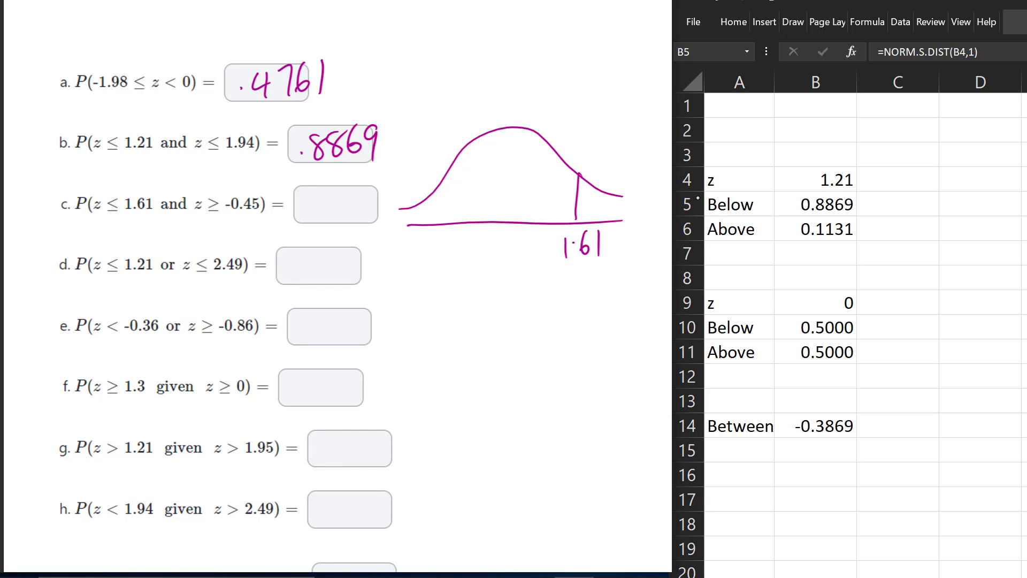
{"action": "mouse_move", "coordinate": [477, 137]}
{"action": "left_mouse_down"}
{"action": "mouse_move", "coordinate": [474, 221]}
{"action": "mouse_move", "coordinate": [455, 250]}
{"action": "left_mouse_up"}
{"action": "mouse_move", "coordinate": [468, 239]}
{"action": "left_mouse_down"}
{"action": "mouse_move", "coordinate": [462, 254]}
{"action": "mouse_move", "coordinate": [468, 239]}
{"action": "left_mouse_up"}
{"action": "left_click", "coordinate": [478, 245]}
{"action": "mouse_move", "coordinate": [486, 237]}
{"action": "left_mouse_down"}
{"action": "mouse_move", "coordinate": [481, 250]}
{"action": "mouse_move", "coordinate": [496, 249]}
{"action": "left_mouse_up"}
{"action": "mouse_move", "coordinate": [491, 238]}
{"action": "left_mouse_down"}
{"action": "mouse_move", "coordinate": [489, 265]}
{"action": "mouse_move", "coordinate": [508, 237]}
{"action": "left_mouse_up"}
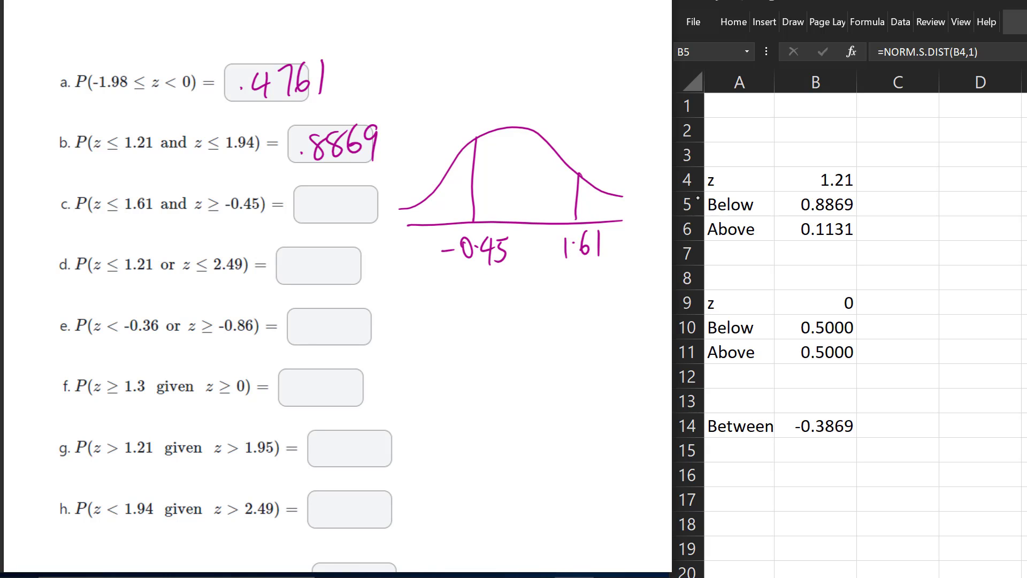
- Shade the area under the part c curve below 1.61 with slanted strokes
{"action": "left_click_drag", "start_coordinate": [577, 208], "coordinate": [536, 222]}
{"action": "left_click_drag", "start_coordinate": [574, 194], "coordinate": [474, 219]}
{"action": "left_click_drag", "start_coordinate": [562, 176], "coordinate": [423, 219]}
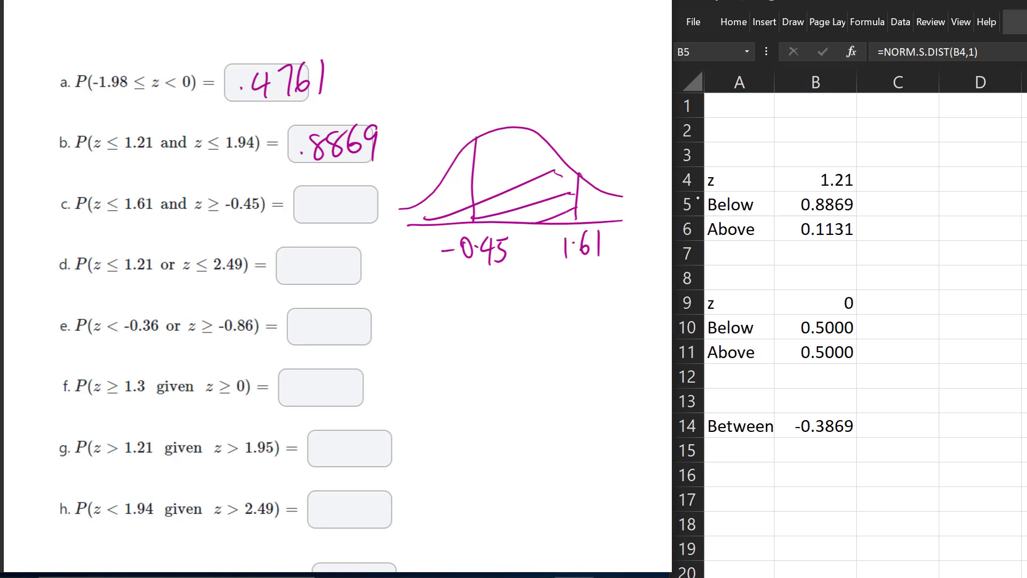
{"action": "left_click_drag", "start_coordinate": [531, 150], "coordinate": [410, 217]}
{"action": "left_click_drag", "start_coordinate": [503, 132], "coordinate": [430, 183]}
{"action": "left_click_drag", "start_coordinate": [531, 131], "coordinate": [440, 186]}
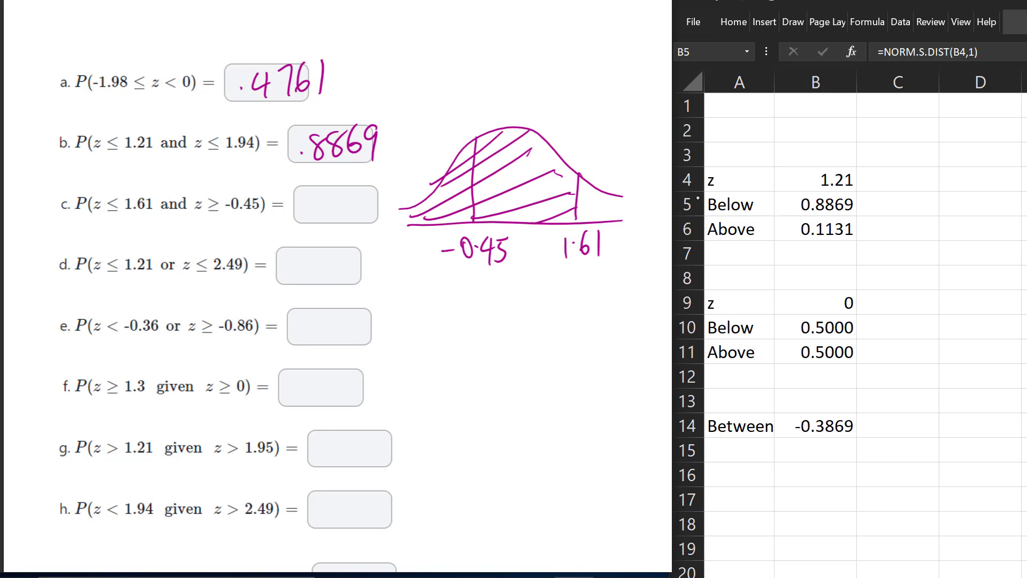
{"action": "left_click_drag", "start_coordinate": [556, 147], "coordinate": [477, 192]}
{"action": "left_click_drag", "start_coordinate": [533, 161], "coordinate": [452, 207]}
- Hatch the area above -0.45 under the part c curve with strokes slanting the other way
{"action": "left_click_drag", "start_coordinate": [474, 195], "coordinate": [505, 227]}
{"action": "left_click_drag", "start_coordinate": [474, 161], "coordinate": [531, 223]}
{"action": "left_click_drag", "start_coordinate": [494, 140], "coordinate": [555, 223]}
{"action": "left_click_drag", "start_coordinate": [524, 155], "coordinate": [580, 228]}
{"action": "left_click_drag", "start_coordinate": [542, 143], "coordinate": [598, 221]}
{"action": "left_click_drag", "start_coordinate": [574, 167], "coordinate": [613, 223]}
{"action": "left_click_drag", "start_coordinate": [602, 191], "coordinate": [620, 224]}
{"action": "left_click_drag", "start_coordinate": [615, 195], "coordinate": [628, 222]}
{"action": "left_click_drag", "start_coordinate": [625, 191], "coordinate": [628, 210]}
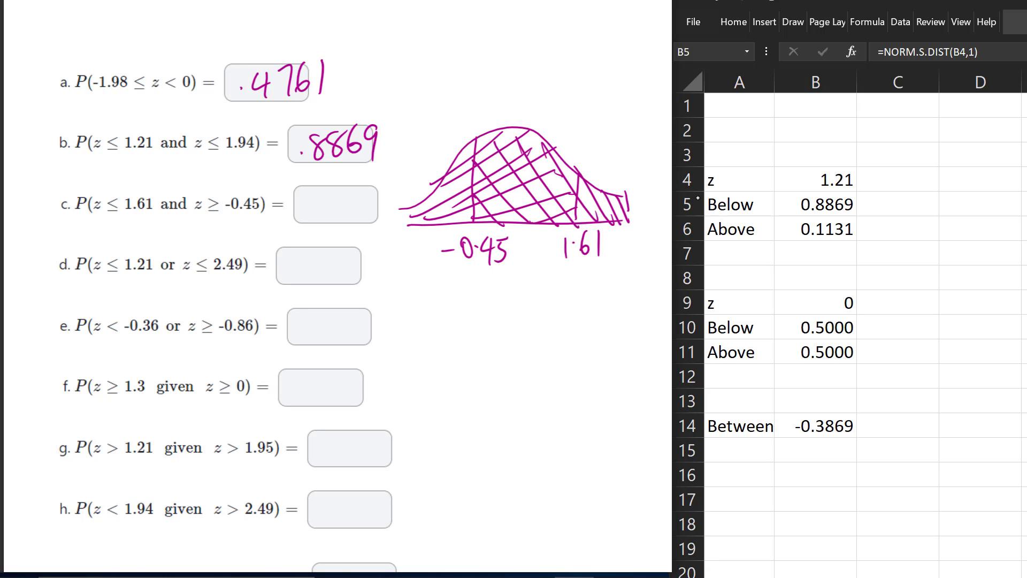
{"action": "mouse_move", "coordinate": [574, 106]}
{"action": "left_mouse_down"}
{"action": "mouse_move", "coordinate": [468, 284]}
{"action": "mouse_move", "coordinate": [535, 115]}
{"action": "left_mouse_up"}
{"action": "key", "text": "ctrl+z"}
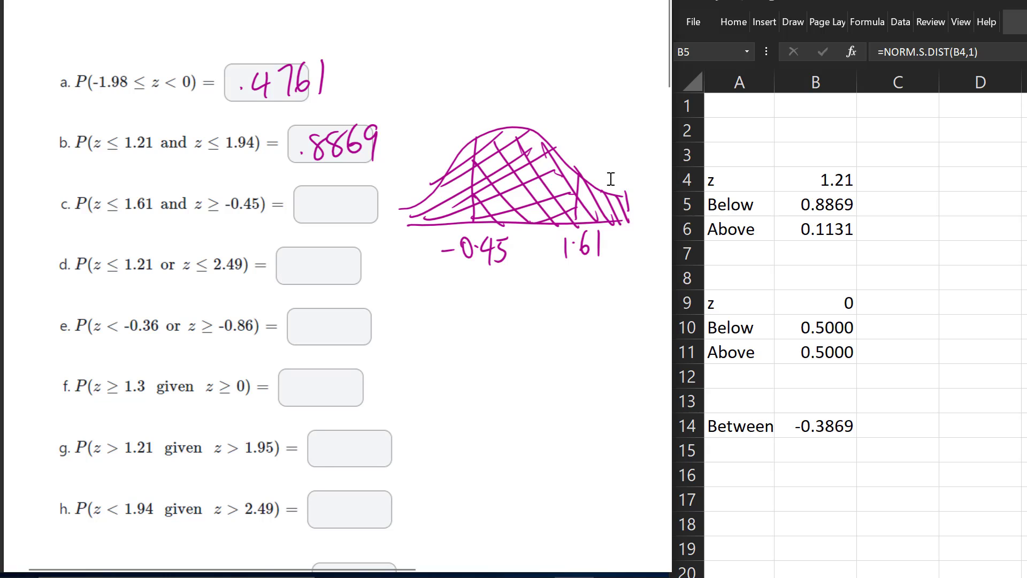
- Set the z values to -0.45 in B4 and 1.61 in B9
{"action": "left_click", "coordinate": [825, 174]}
{"action": "left_click", "coordinate": [825, 177]}
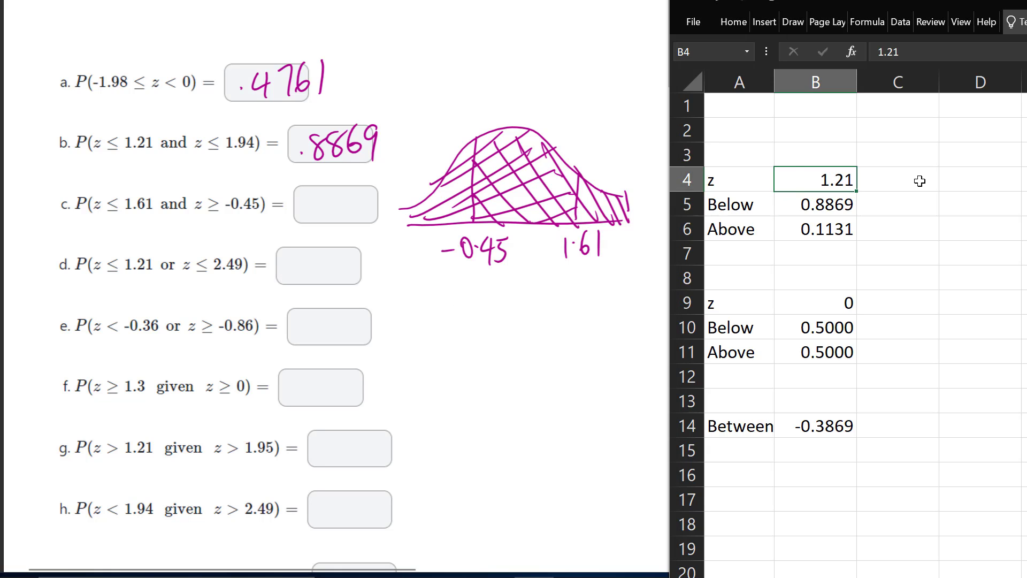
{"action": "type", "text": "-0.4"}
{"action": "type", "text": "5"}
{"action": "key", "text": "Return"}
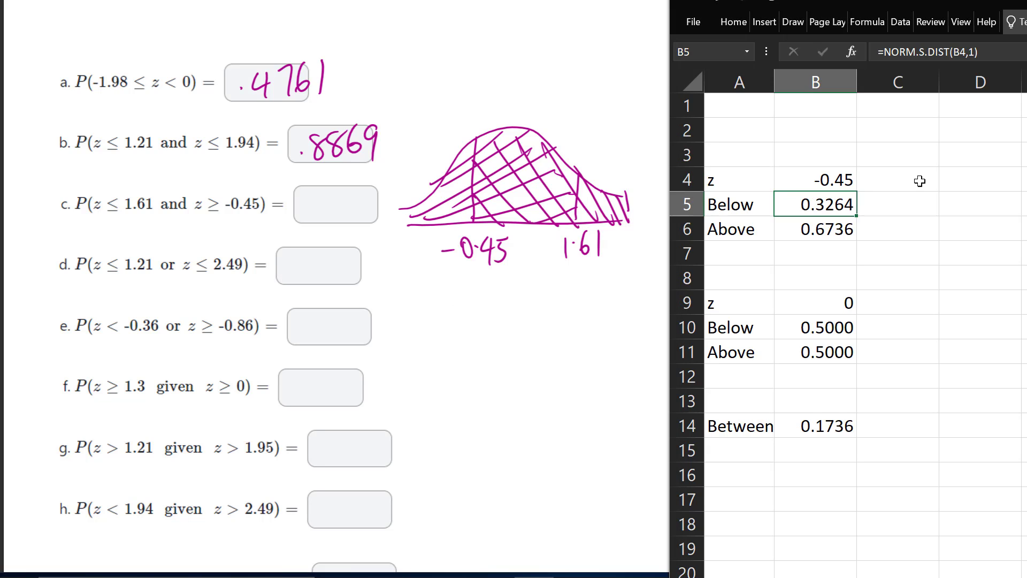
{"action": "left_click", "coordinate": [827, 298]}
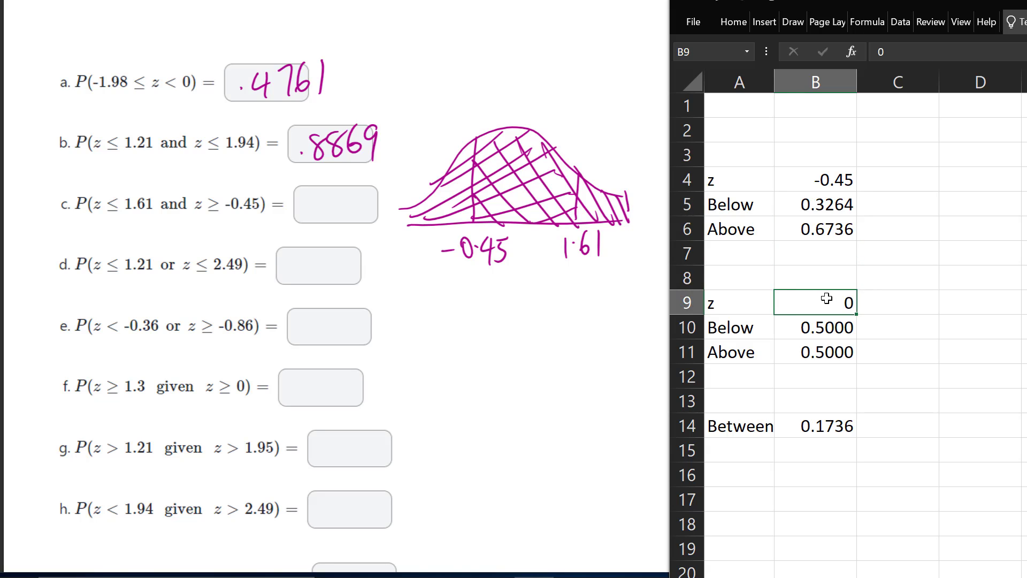
{"action": "type", "text": "1.61"}
{"action": "key", "text": "Return"}
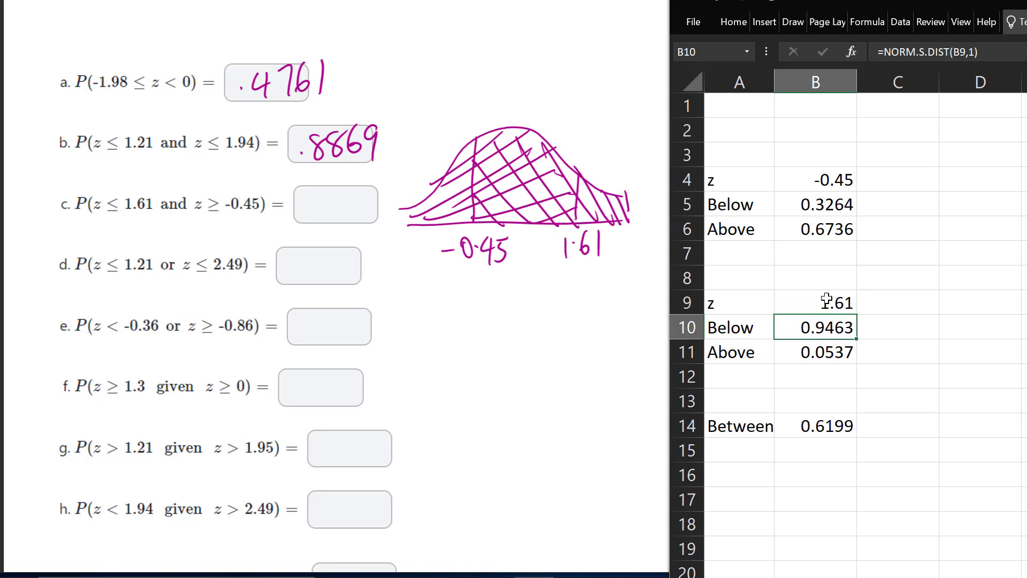
- Handwrite 0.6199 as the answer to part c and clear its curve sketch
{"action": "mouse_move", "coordinate": [306, 196]}
{"action": "left_mouse_down"}
{"action": "mouse_move", "coordinate": [301, 217]}
{"action": "mouse_move", "coordinate": [305, 196]}
{"action": "mouse_move", "coordinate": [344, 219]}
{"action": "left_mouse_up"}
{"action": "left_click", "coordinate": [318, 205]}
{"action": "left_click_drag", "start_coordinate": [362, 190], "coordinate": [362, 219]}
{"action": "left_click_drag", "start_coordinate": [379, 189], "coordinate": [381, 208]}
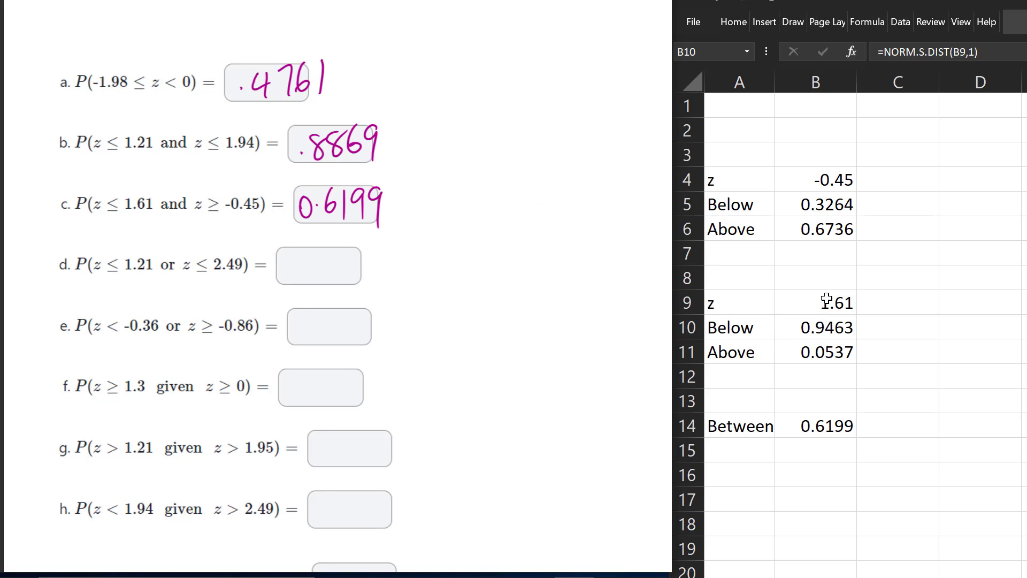
- Sketch a normal curve for part d with vertical lines labelled 1.21 and 2.49
{"action": "mouse_move", "coordinate": [389, 295]}
{"action": "left_mouse_down"}
{"action": "mouse_move", "coordinate": [605, 279]}
{"action": "mouse_move", "coordinate": [521, 185]}
{"action": "mouse_move", "coordinate": [609, 258]}
{"action": "left_mouse_up"}
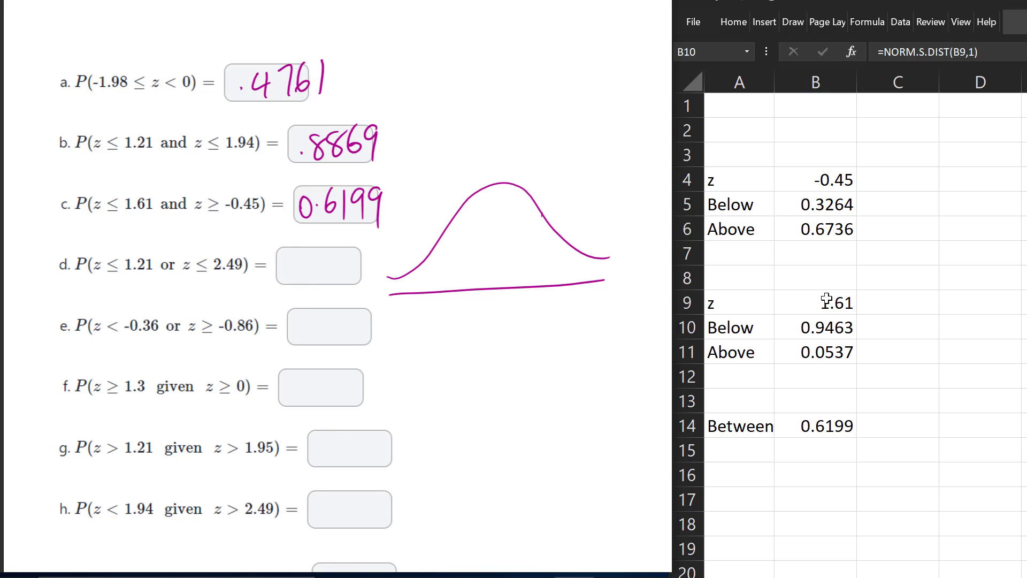
{"action": "mouse_move", "coordinate": [543, 213]}
{"action": "left_mouse_down"}
{"action": "mouse_move", "coordinate": [525, 322]}
{"action": "mouse_move", "coordinate": [561, 317]}
{"action": "left_mouse_up"}
{"action": "left_click", "coordinate": [532, 310]}
{"action": "mouse_move", "coordinate": [592, 257]}
{"action": "left_mouse_down"}
{"action": "mouse_move", "coordinate": [596, 317]}
{"action": "mouse_move", "coordinate": [618, 309]}
{"action": "mouse_move", "coordinate": [615, 321]}
{"action": "left_mouse_up"}
{"action": "left_click", "coordinate": [600, 313]}
{"action": "left_click_drag", "start_coordinate": [630, 302], "coordinate": [629, 323]}
- Shade the area under the part d curve below 1.21 with slanted strokes
{"action": "mouse_move", "coordinate": [539, 275]}
{"action": "left_mouse_down"}
{"action": "mouse_move", "coordinate": [539, 286]}
{"action": "mouse_move", "coordinate": [498, 284]}
{"action": "left_mouse_up"}
{"action": "left_click_drag", "start_coordinate": [537, 253], "coordinate": [459, 291]}
{"action": "left_click_drag", "start_coordinate": [538, 235], "coordinate": [440, 286]}
{"action": "left_click_drag", "start_coordinate": [540, 216], "coordinate": [398, 298]}
{"action": "left_click_drag", "start_coordinate": [519, 194], "coordinate": [424, 267]}
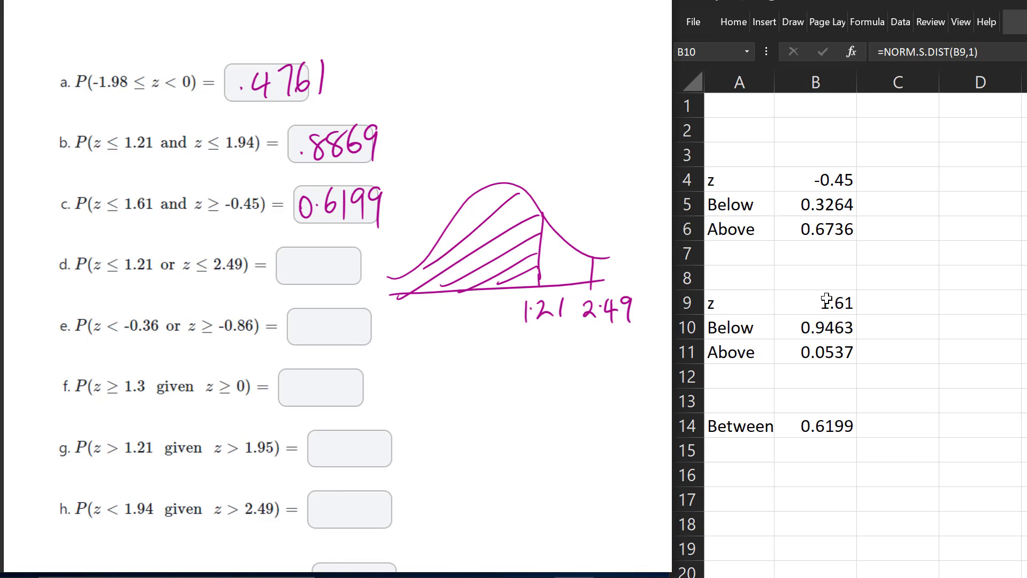
{"action": "left_click_drag", "start_coordinate": [484, 221], "coordinate": [423, 269]}
{"action": "left_click_drag", "start_coordinate": [492, 191], "coordinate": [436, 245]}
{"action": "left_click", "coordinate": [510, 203]}
{"action": "left_click_drag", "start_coordinate": [514, 210], "coordinate": [432, 270]}
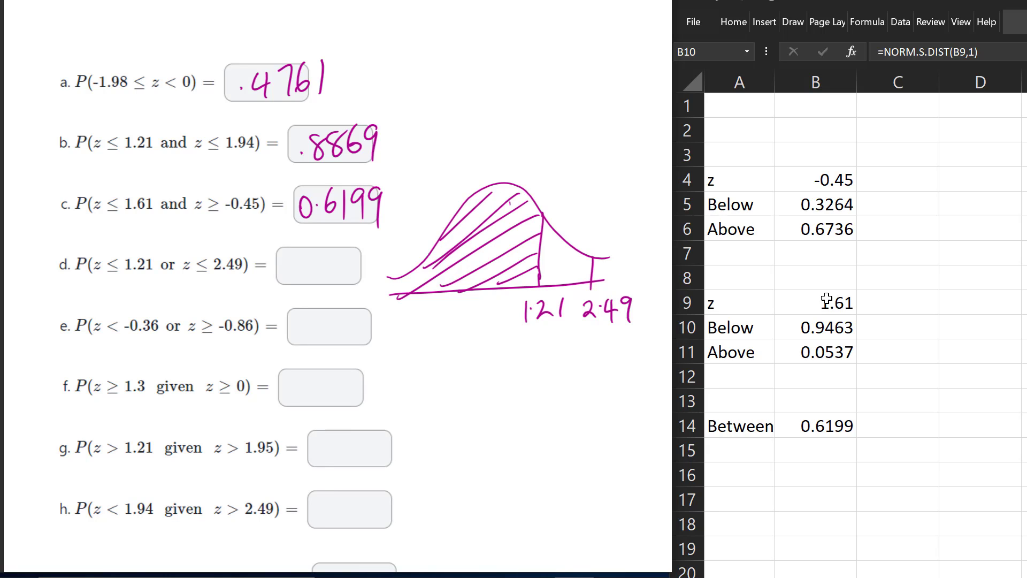
- Hatch the whole area below 2.49 under the part d curve in the other direction
{"action": "left_click_drag", "start_coordinate": [417, 261], "coordinate": [444, 301]}
{"action": "left_click_drag", "start_coordinate": [442, 234], "coordinate": [478, 292]}
{"action": "left_click_drag", "start_coordinate": [464, 203], "coordinate": [508, 287]}
{"action": "mouse_move", "coordinate": [490, 200]}
{"action": "left_mouse_down"}
{"action": "mouse_move", "coordinate": [540, 284]}
{"action": "mouse_move", "coordinate": [557, 270]}
{"action": "left_mouse_up"}
{"action": "left_click_drag", "start_coordinate": [544, 215], "coordinate": [564, 279]}
{"action": "left_click_drag", "start_coordinate": [555, 239], "coordinate": [579, 289]}
{"action": "mouse_move", "coordinate": [566, 245]}
{"action": "left_mouse_down"}
{"action": "mouse_move", "coordinate": [588, 280]}
{"action": "mouse_move", "coordinate": [591, 260]}
{"action": "left_mouse_up"}
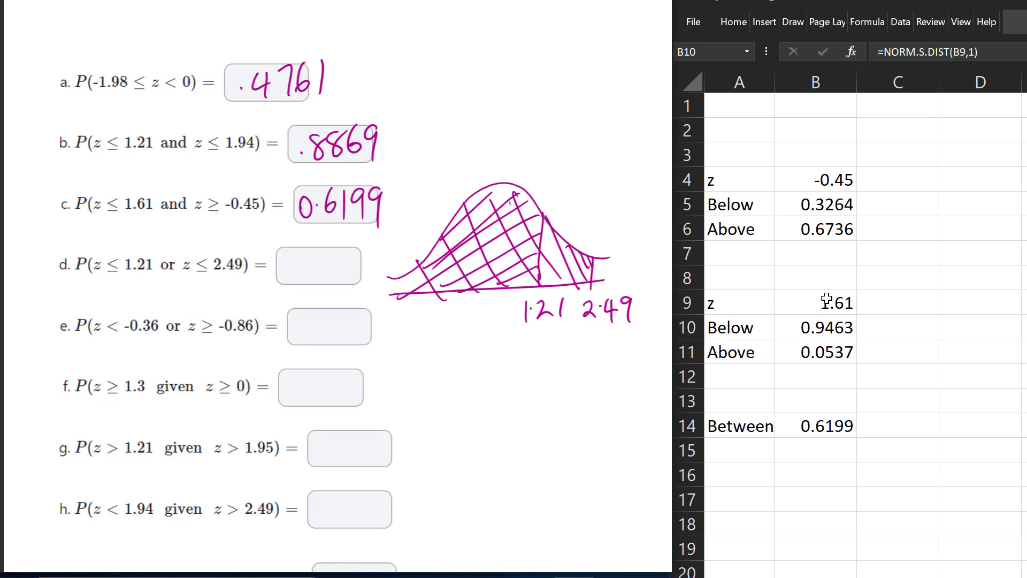
- Add extra strokes between 1.21 and 2.49 on the part d curve and box the condition z ≤ 2.49
{"action": "mouse_move", "coordinate": [177, 235]}
{"action": "left_mouse_down"}
{"action": "mouse_move", "coordinate": [199, 270]}
{"action": "mouse_move", "coordinate": [167, 238]}
{"action": "left_mouse_up"}
{"action": "key", "text": "ctrl+z"}
{"action": "left_click_drag", "start_coordinate": [549, 240], "coordinate": [556, 275]}
{"action": "left_click_drag", "start_coordinate": [558, 244], "coordinate": [567, 274]}
{"action": "mouse_move", "coordinate": [525, 156]}
{"action": "left_mouse_down"}
{"action": "mouse_move", "coordinate": [497, 354]}
{"action": "mouse_move", "coordinate": [511, 141]}
{"action": "left_mouse_up"}
{"action": "key", "text": "ctrl+z"}
{"action": "mouse_move", "coordinate": [258, 236]}
{"action": "left_mouse_down"}
{"action": "mouse_move", "coordinate": [222, 288]}
{"action": "mouse_move", "coordinate": [247, 241]}
{"action": "left_mouse_up"}
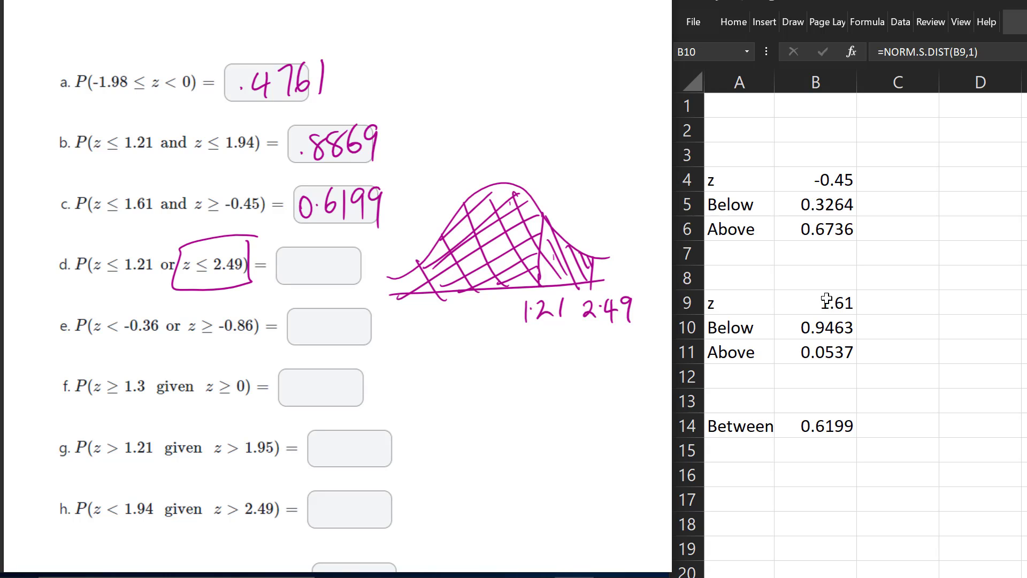
- Set the z value in B4 to 2.49 and replace the part d sketch with the handwritten answer 0.9936
{"action": "left_click", "coordinate": [842, 182]}
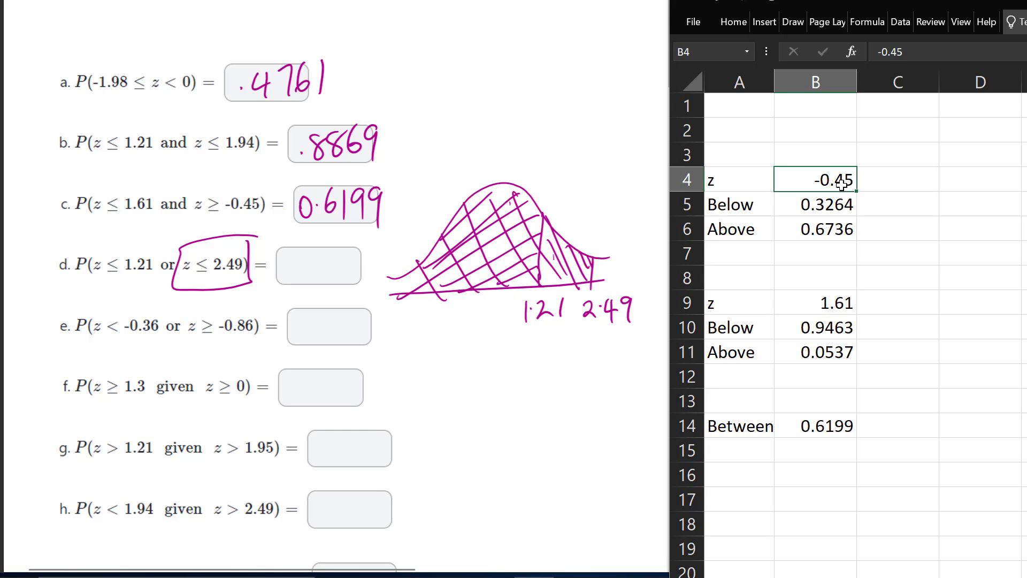
{"action": "type", "text": "2.49"}
{"action": "key", "text": "Return"}
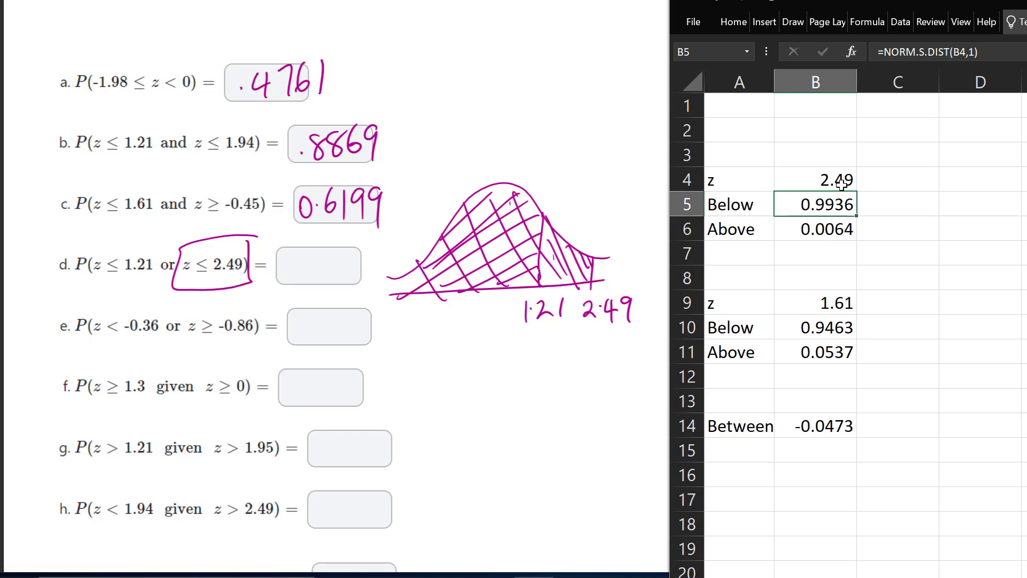
{"action": "key", "text": "ctrl+z"}
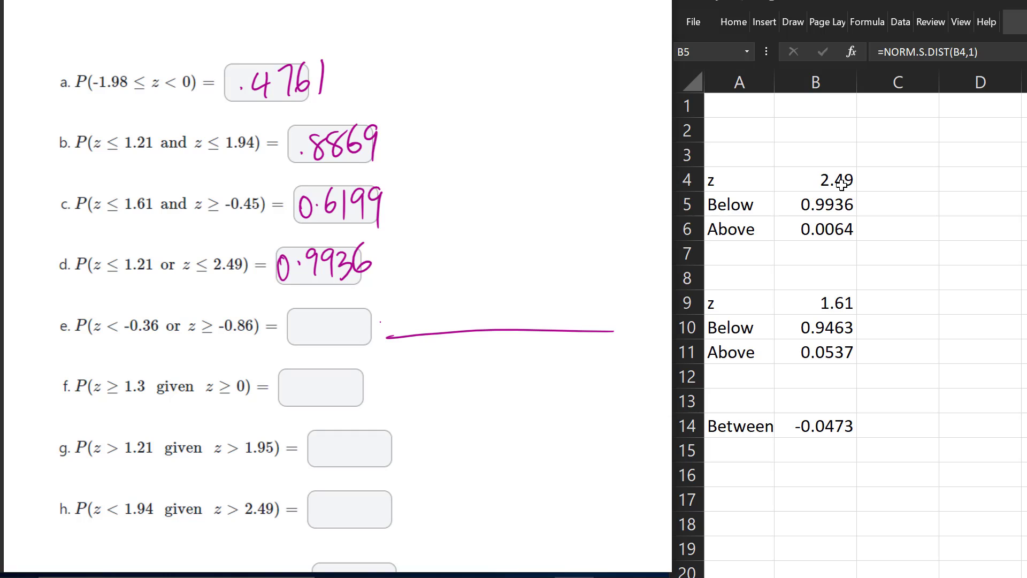
- Sketch a normal curve for part e with vertical lines labelled -.36 and -.86
{"action": "mouse_move", "coordinate": [381, 323]}
{"action": "left_mouse_down"}
{"action": "mouse_move", "coordinate": [533, 255]}
{"action": "mouse_move", "coordinate": [614, 297]}
{"action": "left_mouse_up"}
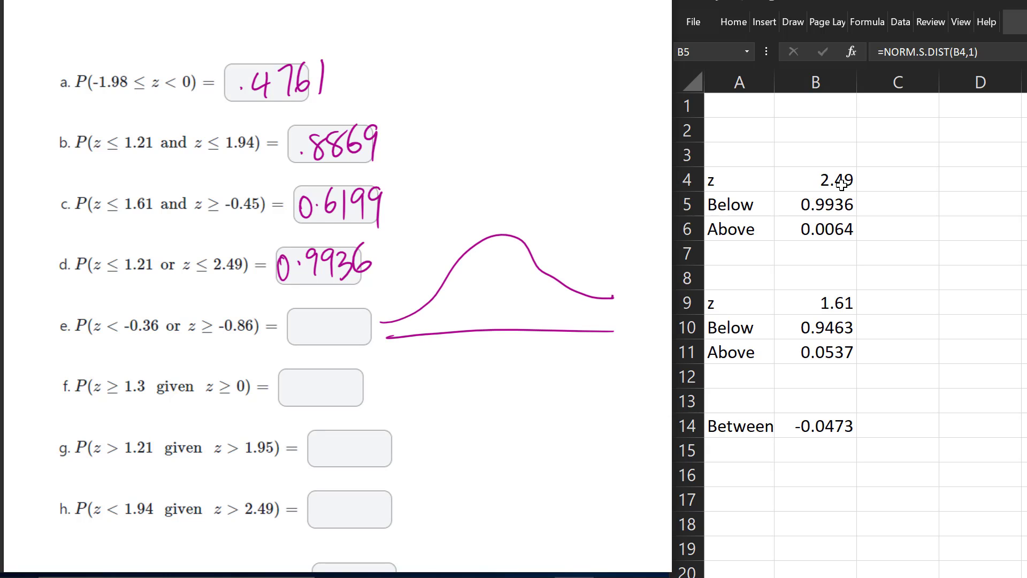
{"action": "left_click_drag", "start_coordinate": [464, 257], "coordinate": [463, 350]}
{"action": "left_click", "coordinate": [471, 345]}
{"action": "left_click_drag", "start_coordinate": [480, 341], "coordinate": [479, 355]}
{"action": "left_click_drag", "start_coordinate": [507, 340], "coordinate": [500, 351]}
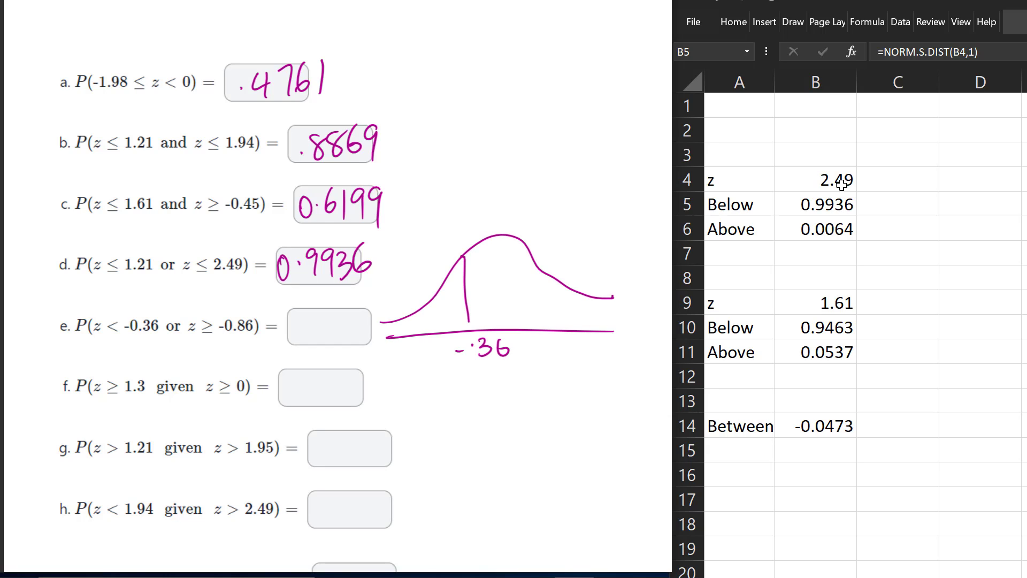
{"action": "mouse_move", "coordinate": [427, 306]}
{"action": "left_mouse_down"}
{"action": "mouse_move", "coordinate": [428, 337]}
{"action": "mouse_move", "coordinate": [409, 360]}
{"action": "mouse_move", "coordinate": [423, 367]}
{"action": "mouse_move", "coordinate": [420, 359]}
{"action": "left_mouse_up"}
{"action": "left_click", "coordinate": [413, 357]}
{"action": "left_click_drag", "start_coordinate": [440, 347], "coordinate": [432, 360]}
- Shade the area under the part e curve below -.36 with slanted strokes
{"action": "mouse_move", "coordinate": [468, 315]}
{"action": "left_mouse_down"}
{"action": "mouse_move", "coordinate": [470, 329]}
{"action": "mouse_move", "coordinate": [466, 317]}
{"action": "left_mouse_up"}
{"action": "left_click_drag", "start_coordinate": [408, 335], "coordinate": [466, 296]}
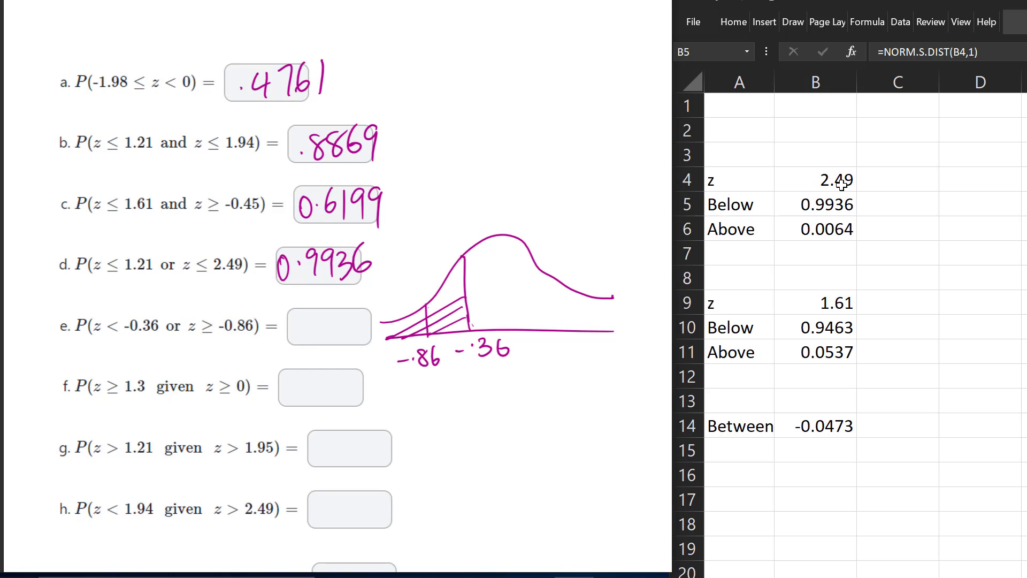
{"action": "left_click_drag", "start_coordinate": [373, 342], "coordinate": [460, 284]}
{"action": "left_click_drag", "start_coordinate": [436, 289], "coordinate": [460, 269]}
- Hatch the area above -.86 under the part e curve with strokes slanting the other way
{"action": "mouse_move", "coordinate": [422, 309]}
{"action": "left_mouse_down"}
{"action": "mouse_move", "coordinate": [447, 332]}
{"action": "mouse_move", "coordinate": [464, 331]}
{"action": "left_mouse_up"}
{"action": "left_click_drag", "start_coordinate": [442, 288], "coordinate": [475, 331]}
{"action": "left_click_drag", "start_coordinate": [461, 267], "coordinate": [498, 322]}
{"action": "mouse_move", "coordinate": [472, 253]}
{"action": "left_mouse_down"}
{"action": "mouse_move", "coordinate": [481, 300]}
{"action": "mouse_move", "coordinate": [522, 334]}
{"action": "left_mouse_up"}
{"action": "mouse_move", "coordinate": [491, 239]}
{"action": "left_mouse_down"}
{"action": "mouse_move", "coordinate": [552, 320]}
{"action": "mouse_move", "coordinate": [569, 327]}
{"action": "left_mouse_up"}
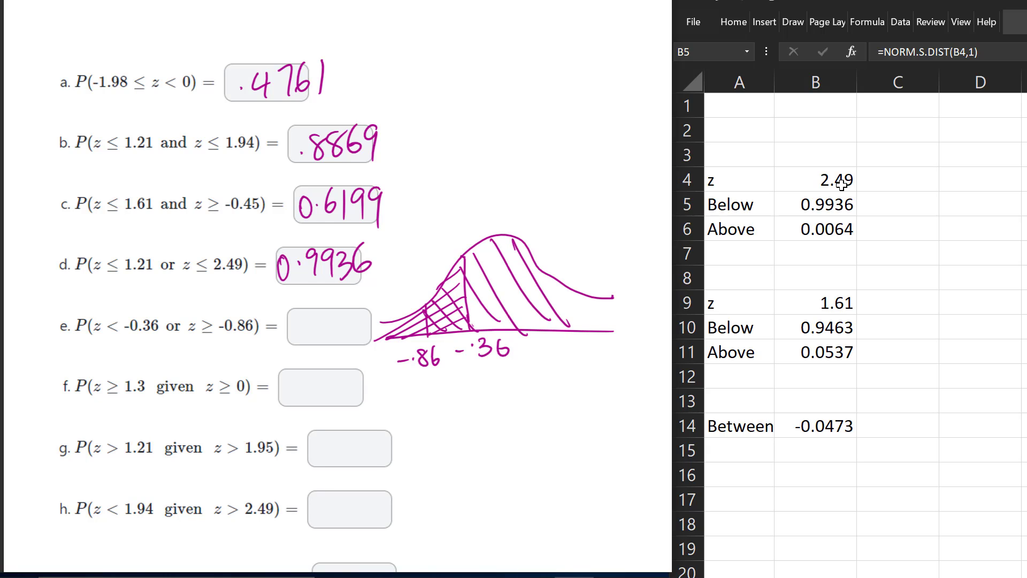
{"action": "left_click_drag", "start_coordinate": [549, 273], "coordinate": [599, 327]}
{"action": "mouse_move", "coordinate": [593, 295]}
{"action": "left_mouse_down"}
{"action": "mouse_move", "coordinate": [609, 327]}
{"action": "mouse_move", "coordinate": [624, 325]}
{"action": "left_mouse_up"}
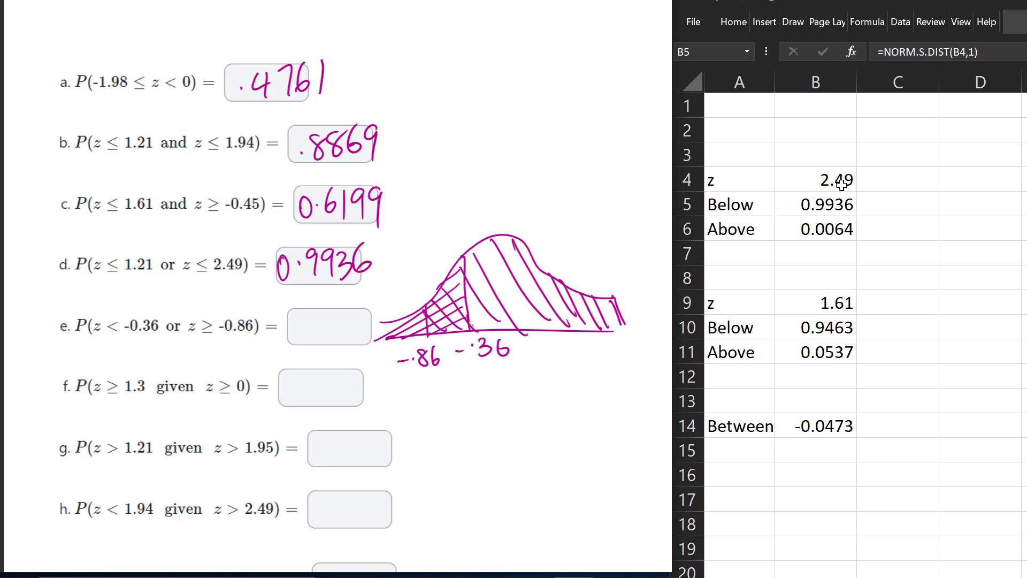
- Clear the part e sketch and handwrite 1 as its answer
{"action": "mouse_move", "coordinate": [171, 304]}
{"action": "left_mouse_down"}
{"action": "mouse_move", "coordinate": [165, 325]}
{"action": "mouse_move", "coordinate": [172, 303]}
{"action": "left_mouse_up"}
{"action": "key", "text": "ctrl+z"}
{"action": "left_click_drag", "start_coordinate": [319, 310], "coordinate": [330, 343]}
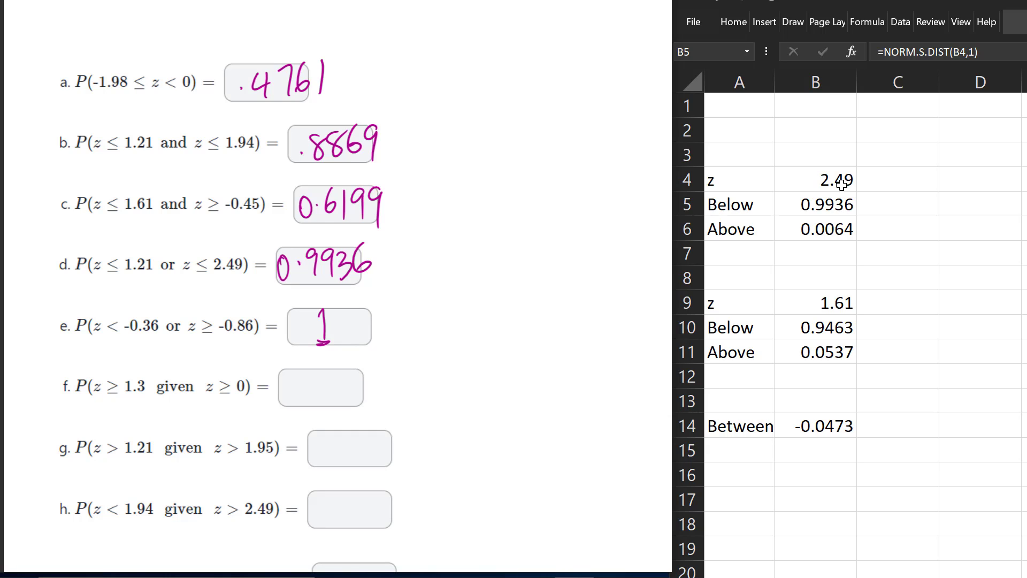
- Handwrite the general conditional probability formula as a fraction in the blank space beside part a
{"action": "mouse_move", "coordinate": [429, 49]}
{"action": "left_mouse_down"}
{"action": "mouse_move", "coordinate": [430, 83]}
{"action": "mouse_move", "coordinate": [429, 66]}
{"action": "mouse_move", "coordinate": [476, 80]}
{"action": "left_mouse_up"}
{"action": "left_click_drag", "start_coordinate": [463, 67], "coordinate": [486, 85]}
{"action": "mouse_move", "coordinate": [489, 49]}
{"action": "left_mouse_down"}
{"action": "mouse_move", "coordinate": [490, 80]}
{"action": "mouse_move", "coordinate": [509, 83]}
{"action": "left_mouse_up"}
{"action": "left_click_drag", "start_coordinate": [520, 60], "coordinate": [534, 57]}
{"action": "mouse_move", "coordinate": [522, 65]}
{"action": "left_mouse_down"}
{"action": "mouse_move", "coordinate": [536, 62]}
{"action": "mouse_move", "coordinate": [545, 77]}
{"action": "left_mouse_up"}
{"action": "left_click_drag", "start_coordinate": [546, 42], "coordinate": [552, 79]}
{"action": "mouse_move", "coordinate": [562, 69]}
{"action": "left_mouse_down"}
{"action": "mouse_move", "coordinate": [571, 41]}
{"action": "mouse_move", "coordinate": [579, 69]}
{"action": "mouse_move", "coordinate": [609, 60]}
{"action": "mouse_move", "coordinate": [610, 40]}
{"action": "left_mouse_up"}
{"action": "left_click_drag", "start_coordinate": [619, 47], "coordinate": [624, 82]}
{"action": "mouse_move", "coordinate": [549, 92]}
{"action": "left_mouse_down"}
{"action": "mouse_move", "coordinate": [636, 79]}
{"action": "mouse_move", "coordinate": [564, 137]}
{"action": "mouse_move", "coordinate": [563, 119]}
{"action": "left_mouse_up"}
{"action": "mouse_move", "coordinate": [598, 96]}
{"action": "left_mouse_down"}
{"action": "mouse_move", "coordinate": [587, 127]}
{"action": "mouse_move", "coordinate": [600, 122]}
{"action": "left_mouse_up"}
{"action": "left_click_drag", "start_coordinate": [600, 101], "coordinate": [602, 123]}
- Draw a line out from part f and handwrite P(z>1.3 and z>0) at its end
{"action": "scroll", "coordinate": [342, 289], "scroll_direction": "down", "scroll_amount": 3}
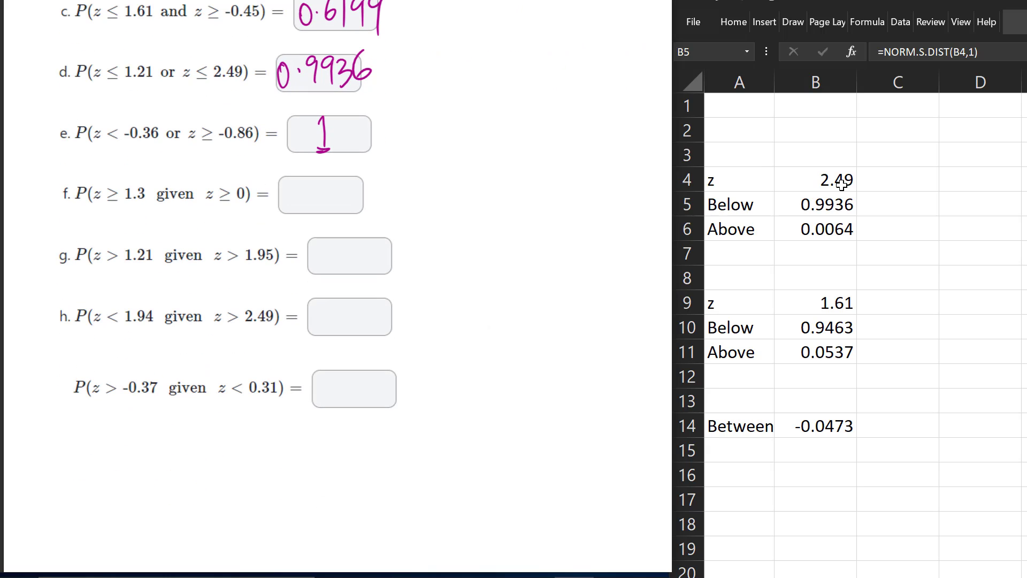
{"action": "left_click_drag", "start_coordinate": [248, 183], "coordinate": [436, 140]}
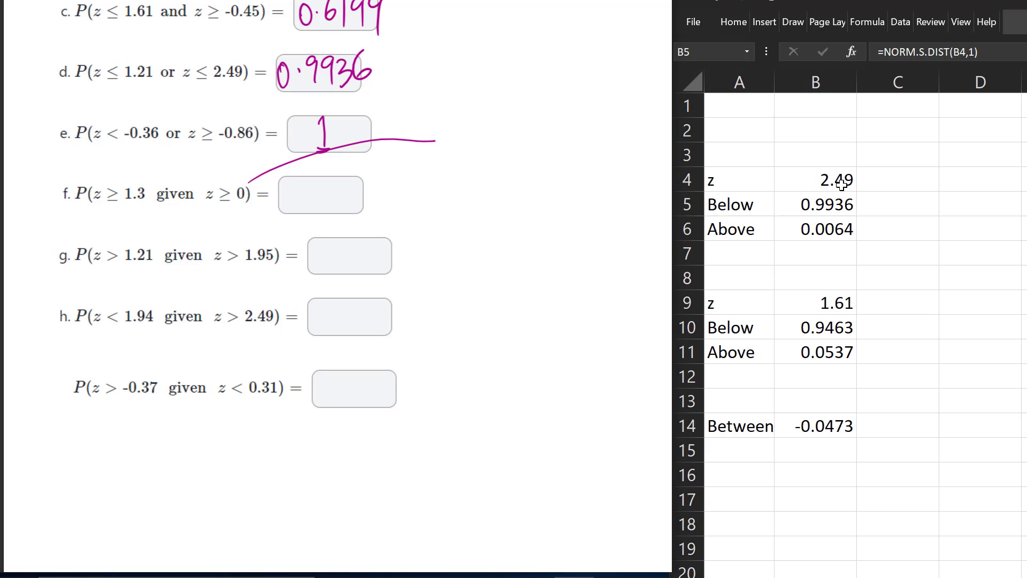
{"action": "mouse_move", "coordinate": [439, 120]}
{"action": "left_mouse_down"}
{"action": "mouse_move", "coordinate": [439, 155]}
{"action": "mouse_move", "coordinate": [440, 140]}
{"action": "left_mouse_up"}
{"action": "mouse_move", "coordinate": [465, 113]}
{"action": "left_mouse_down"}
{"action": "mouse_move", "coordinate": [467, 155]}
{"action": "mouse_move", "coordinate": [555, 141]}
{"action": "left_mouse_up"}
{"action": "left_click", "coordinate": [491, 132]}
{"action": "left_click", "coordinate": [518, 140]}
{"action": "left_click_drag", "start_coordinate": [561, 142], "coordinate": [581, 137]}
{"action": "left_click_drag", "start_coordinate": [575, 112], "coordinate": [583, 141]}
{"action": "mouse_move", "coordinate": [595, 121]}
{"action": "left_mouse_down"}
{"action": "mouse_move", "coordinate": [605, 119]}
{"action": "mouse_move", "coordinate": [609, 138]}
{"action": "mouse_move", "coordinate": [646, 122]}
{"action": "mouse_move", "coordinate": [635, 123]}
{"action": "left_mouse_up"}
{"action": "left_click_drag", "start_coordinate": [638, 97], "coordinate": [647, 140]}
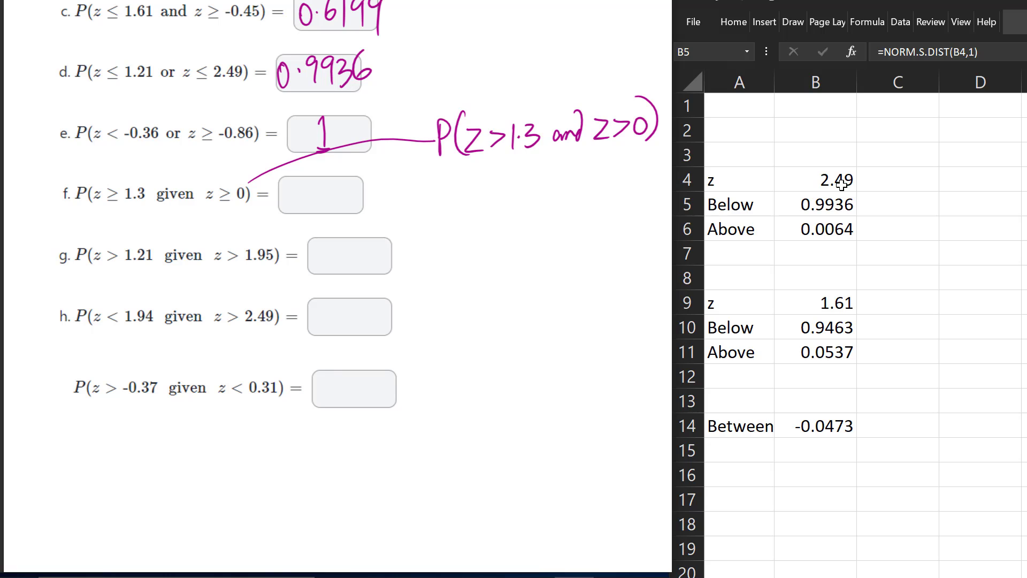
- Complete the part f fraction with a line under the numerator and the denominator P(z>0)
{"action": "left_click_drag", "start_coordinate": [227, 165], "coordinate": [237, 167]}
{"action": "key", "text": "ctrl+z"}
{"action": "left_click_drag", "start_coordinate": [432, 166], "coordinate": [653, 157]}
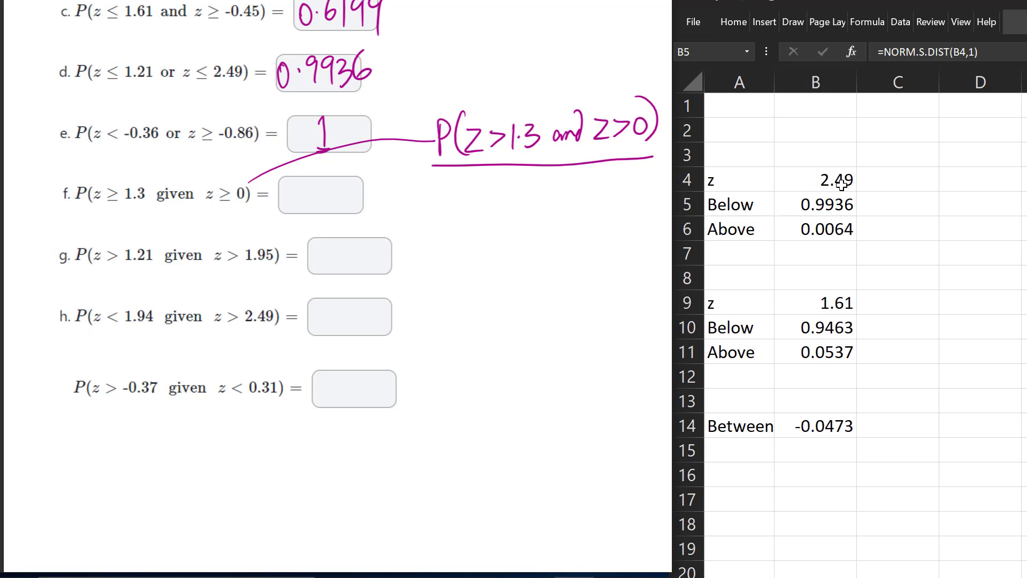
{"action": "mouse_move", "coordinate": [494, 177]}
{"action": "left_mouse_down"}
{"action": "mouse_move", "coordinate": [494, 208]}
{"action": "mouse_move", "coordinate": [493, 192]}
{"action": "left_mouse_up"}
{"action": "mouse_move", "coordinate": [526, 170]}
{"action": "left_mouse_down"}
{"action": "mouse_move", "coordinate": [523, 208]}
{"action": "mouse_move", "coordinate": [578, 182]}
{"action": "mouse_move", "coordinate": [589, 205]}
{"action": "left_mouse_up"}
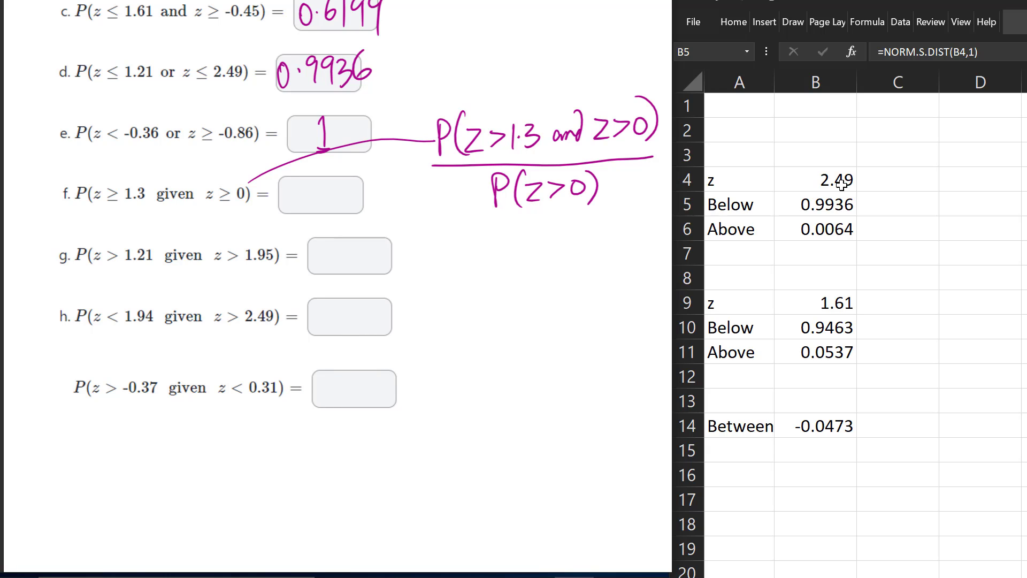
- Replace the line from part f with a sketched normal curve beside it, marked with vertical lines at 0 and 1.3
{"action": "key", "text": "ctrl+z"}
{"action": "mouse_move", "coordinate": [415, 311]}
{"action": "left_mouse_down"}
{"action": "mouse_move", "coordinate": [483, 267]}
{"action": "mouse_move", "coordinate": [619, 301]}
{"action": "left_mouse_up"}
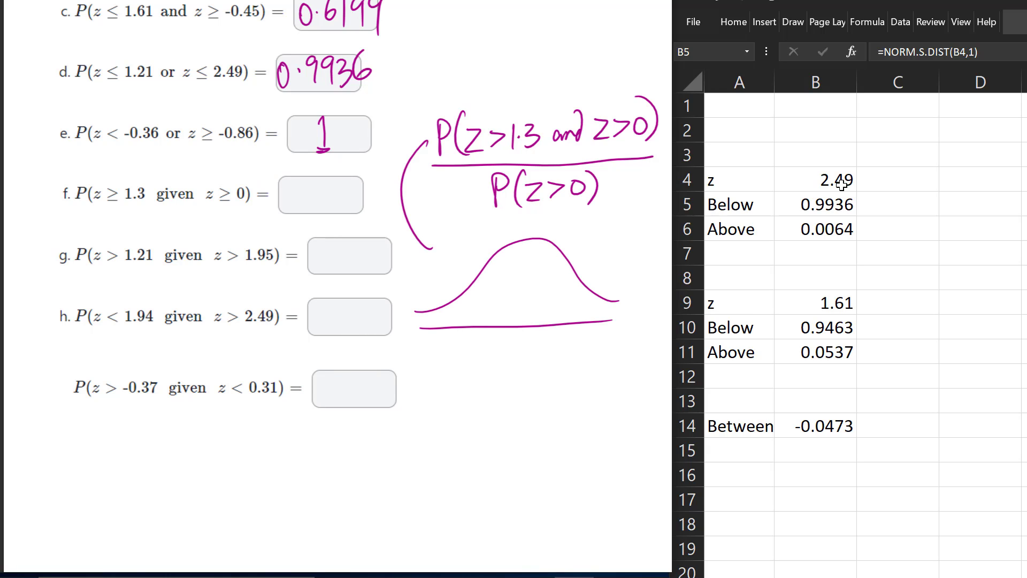
{"action": "mouse_move", "coordinate": [554, 246]}
{"action": "left_mouse_down"}
{"action": "mouse_move", "coordinate": [550, 363]}
{"action": "mouse_move", "coordinate": [575, 352]}
{"action": "mouse_move", "coordinate": [566, 362]}
{"action": "left_mouse_up"}
{"action": "left_click", "coordinate": [557, 353]}
{"action": "left_click_drag", "start_coordinate": [523, 244], "coordinate": [513, 350]}
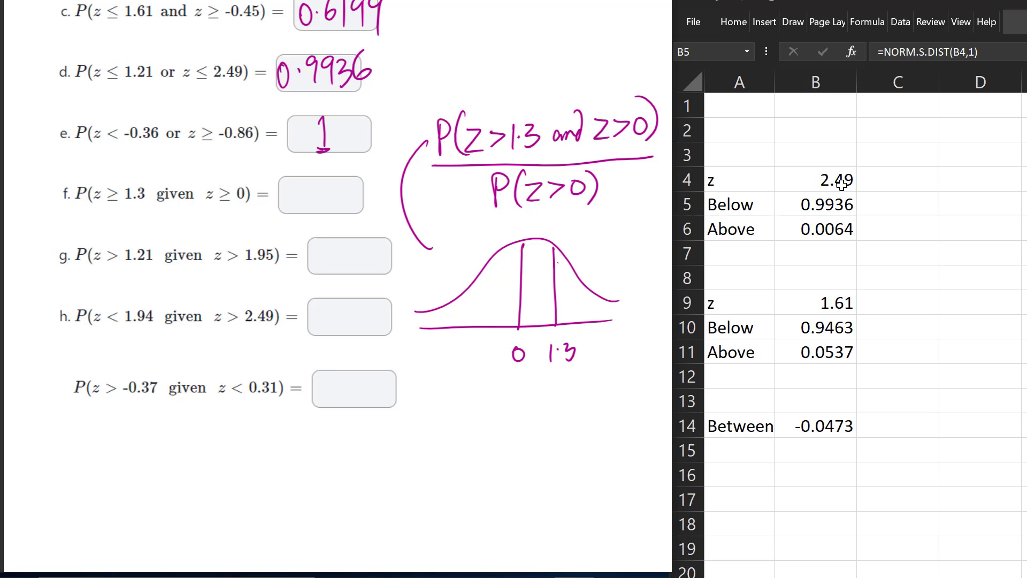
- Hatch the area above 1.3 on the part f curve, then the area above 0 in a different direction
{"action": "left_click_drag", "start_coordinate": [554, 265], "coordinate": [572, 260]}
{"action": "mouse_move", "coordinate": [555, 276]}
{"action": "left_mouse_down"}
{"action": "mouse_move", "coordinate": [575, 270]}
{"action": "mouse_move", "coordinate": [579, 282]}
{"action": "left_mouse_up"}
{"action": "left_click_drag", "start_coordinate": [557, 300], "coordinate": [597, 297]}
{"action": "mouse_move", "coordinate": [559, 319]}
{"action": "left_mouse_down"}
{"action": "mouse_move", "coordinate": [602, 304]}
{"action": "mouse_move", "coordinate": [627, 312]}
{"action": "left_mouse_up"}
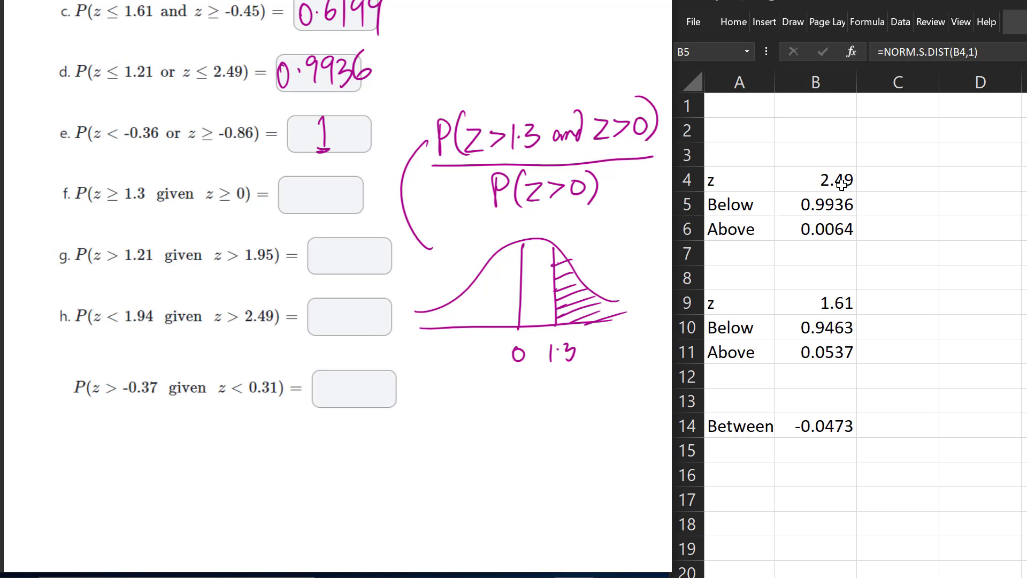
{"action": "left_click_drag", "start_coordinate": [520, 296], "coordinate": [531, 325]}
{"action": "left_click_drag", "start_coordinate": [521, 277], "coordinate": [547, 325]}
{"action": "mouse_move", "coordinate": [528, 256]}
{"action": "left_mouse_down"}
{"action": "mouse_move", "coordinate": [559, 317]}
{"action": "mouse_move", "coordinate": [588, 324]}
{"action": "left_mouse_up"}
{"action": "left_click_drag", "start_coordinate": [576, 275], "coordinate": [609, 323]}
{"action": "left_click_drag", "start_coordinate": [612, 300], "coordinate": [625, 320]}
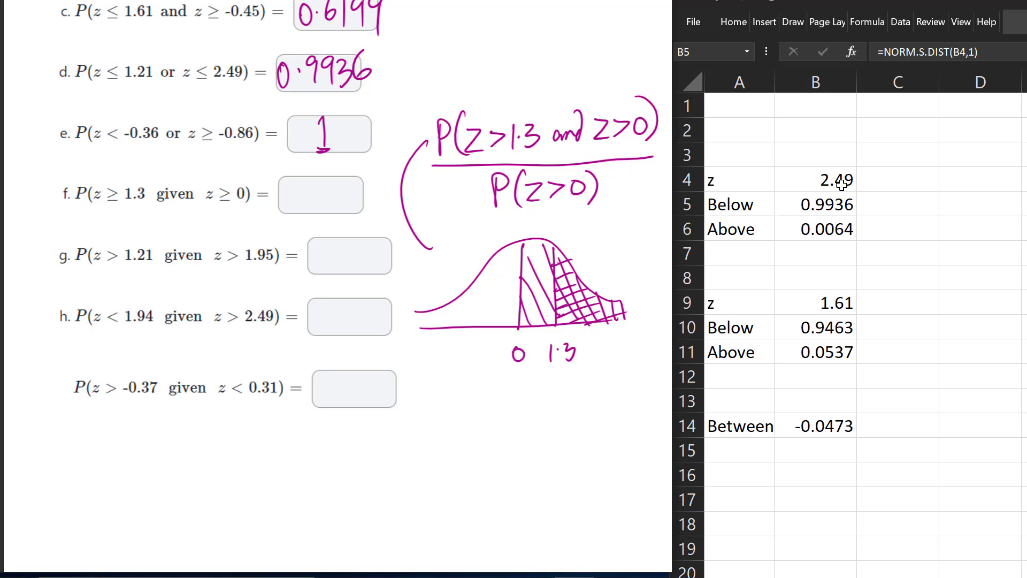
- Shorten the part f numerator to P(z>1.3) and clear the curve sketch below the fraction
{"action": "mouse_move", "coordinate": [655, 121]}
{"action": "left_mouse_down"}
{"action": "mouse_move", "coordinate": [554, 131]}
{"action": "mouse_move", "coordinate": [548, 154]}
{"action": "left_mouse_up"}
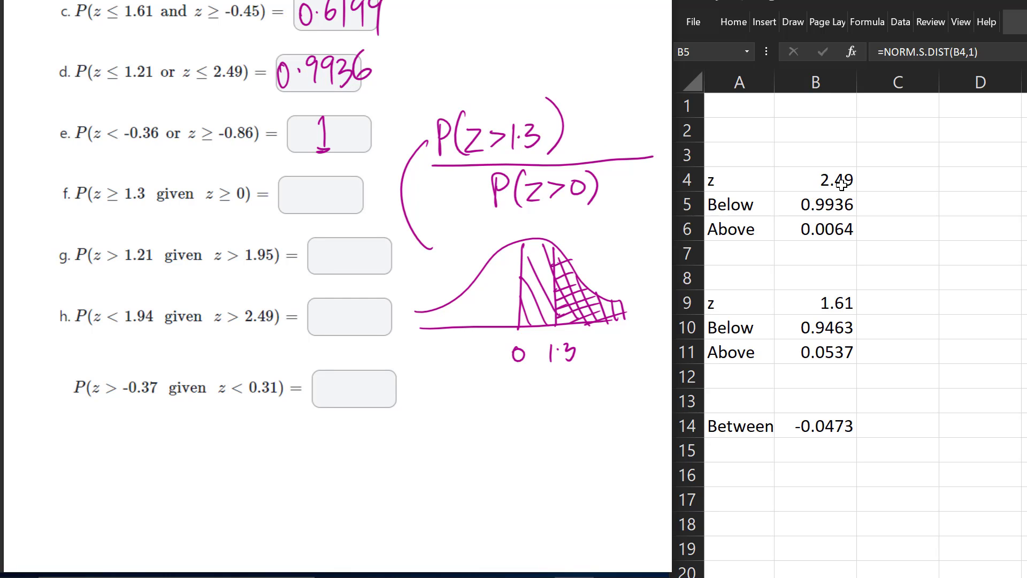
{"action": "mouse_move", "coordinate": [620, 310]}
{"action": "left_mouse_down"}
{"action": "mouse_move", "coordinate": [564, 350]}
{"action": "mouse_move", "coordinate": [562, 263]}
{"action": "left_mouse_up"}
{"action": "left_click_drag", "start_coordinate": [412, 219], "coordinate": [401, 188]}
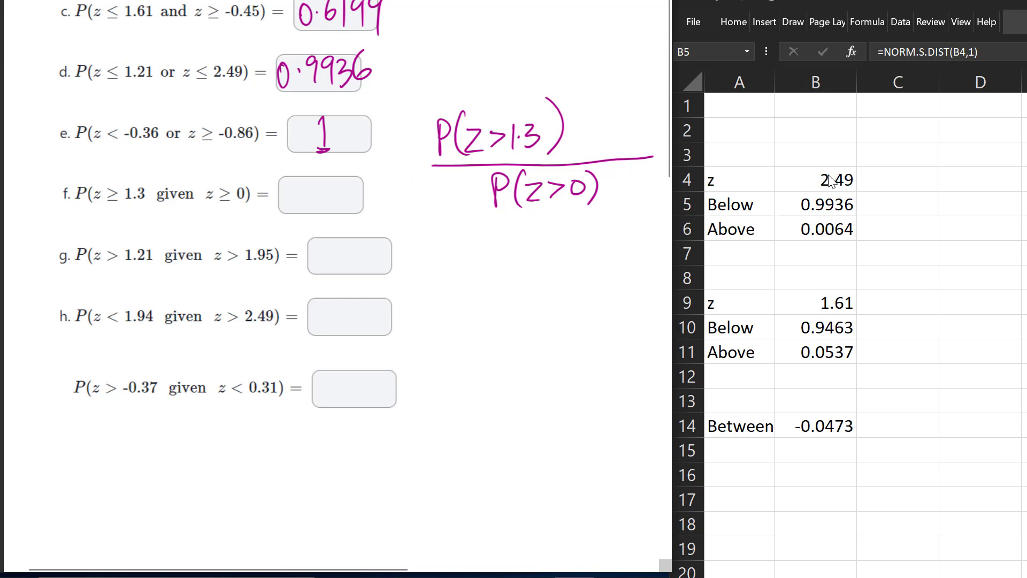
- Set the z values in B4 to 0 and B9 to 1.3, and circle both Above probabilities
{"action": "left_click", "coordinate": [822, 176]}
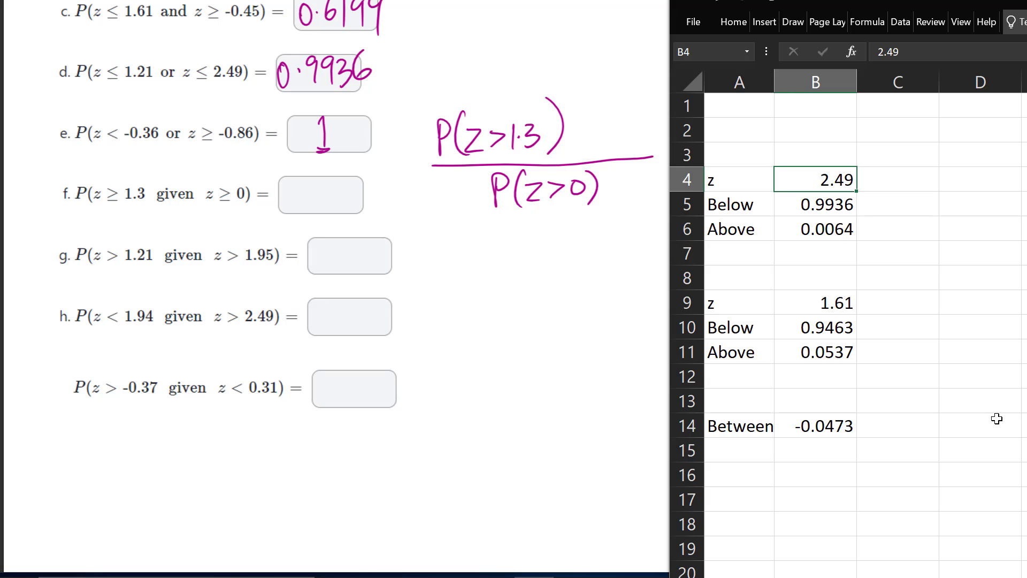
{"action": "type", "text": "0"}
{"action": "left_click", "coordinate": [835, 305]}
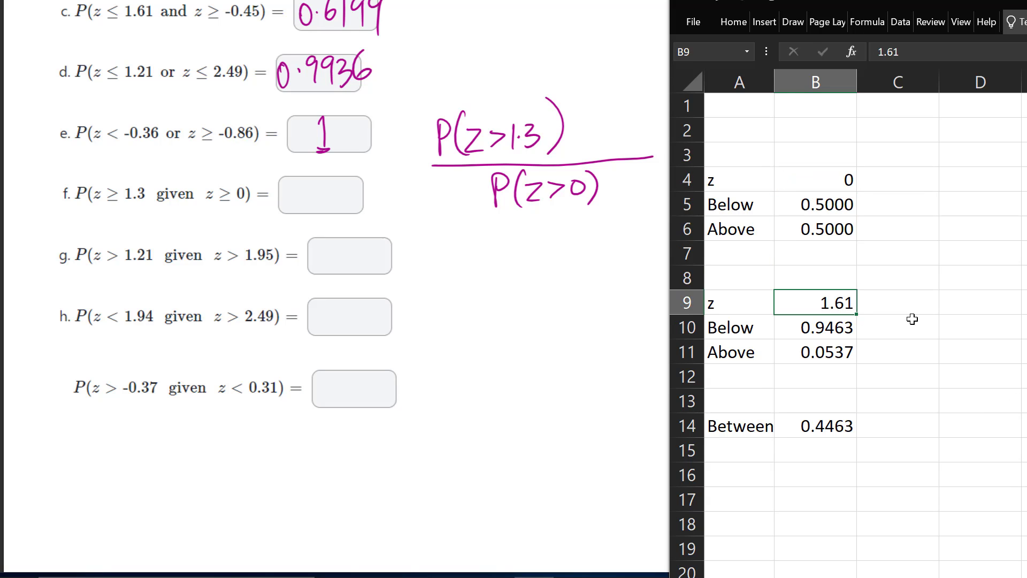
{"action": "type", "text": "1.3"}
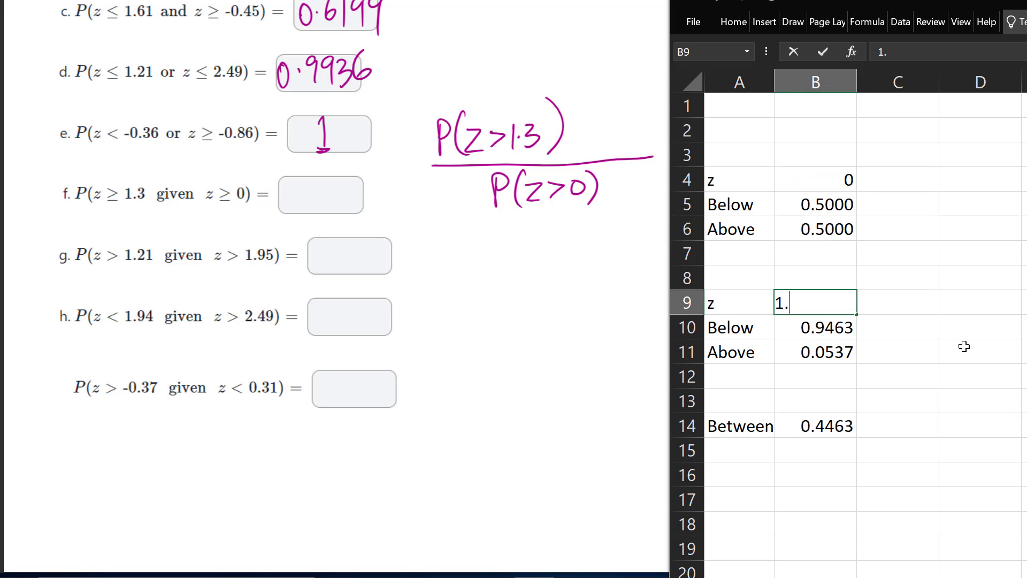
{"action": "key", "text": "Return"}
{"action": "left_click", "coordinate": [976, 280]}
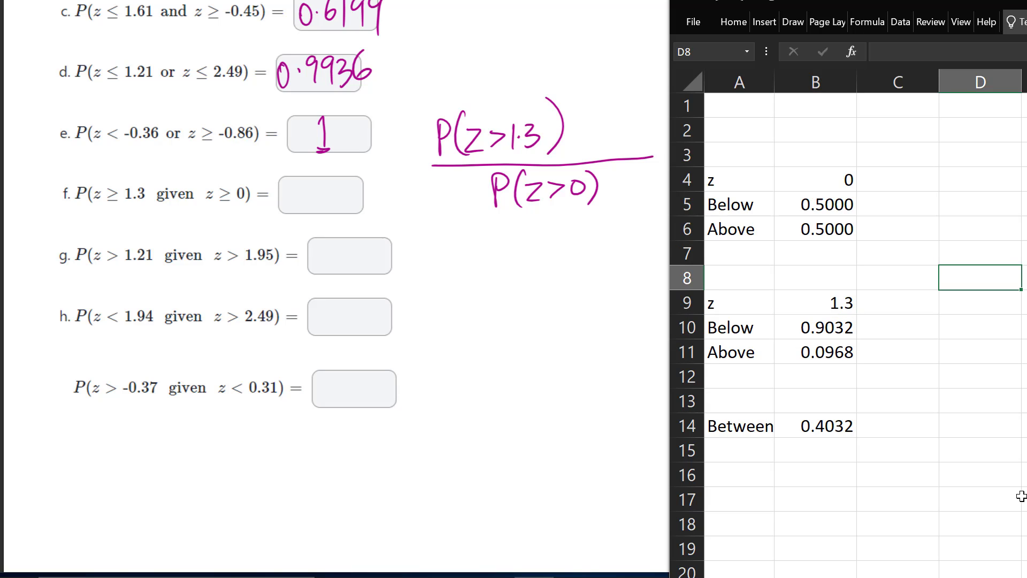
{"action": "mouse_move", "coordinate": [880, 350]}
{"action": "left_mouse_down"}
{"action": "mouse_move", "coordinate": [859, 376]}
{"action": "mouse_move", "coordinate": [881, 346]}
{"action": "left_mouse_up"}
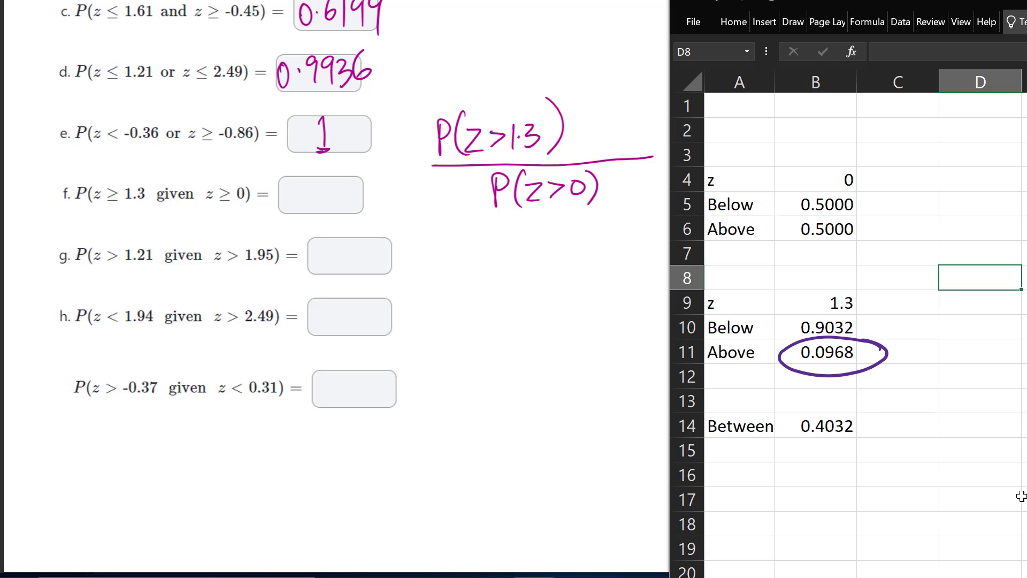
{"action": "mouse_move", "coordinate": [872, 216]}
{"action": "left_mouse_down"}
{"action": "mouse_move", "coordinate": [793, 217]}
{"action": "mouse_move", "coordinate": [881, 224]}
{"action": "left_mouse_up"}
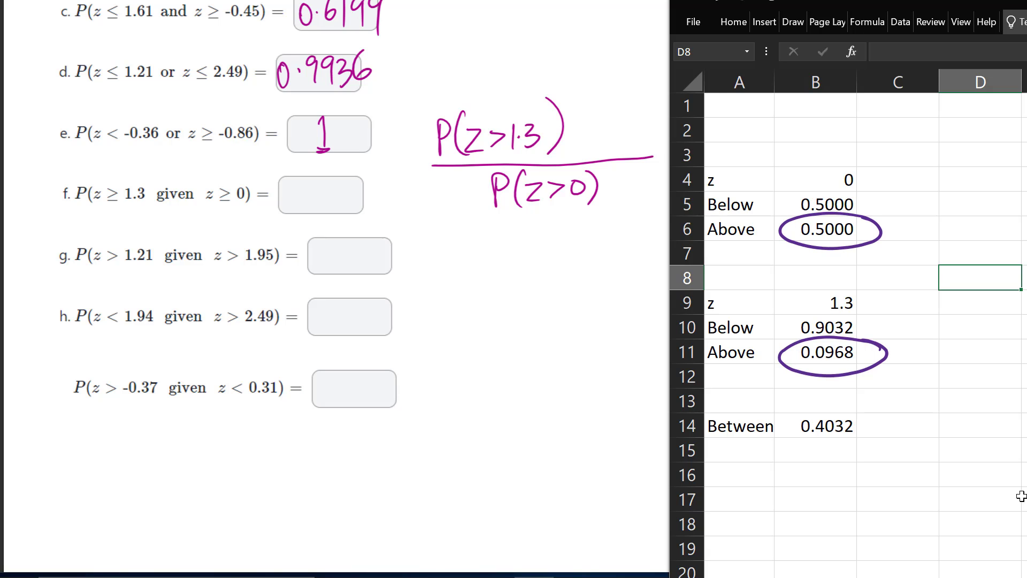
- Divide B11 by B6 in cell C9 and handwrite 0.1936 as the part f answer
{"action": "left_click", "coordinate": [923, 303]}
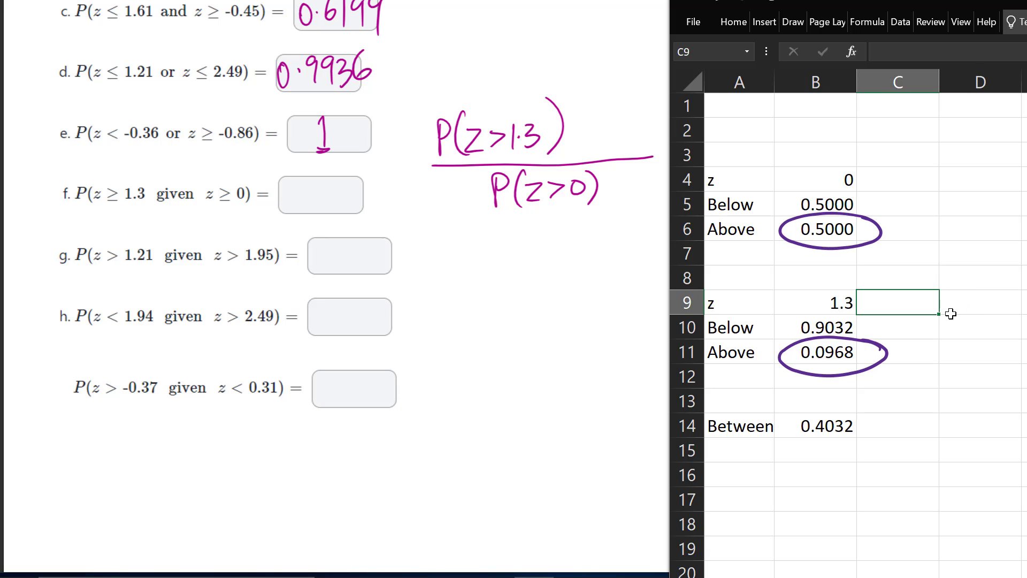
{"action": "type", "text": "="}
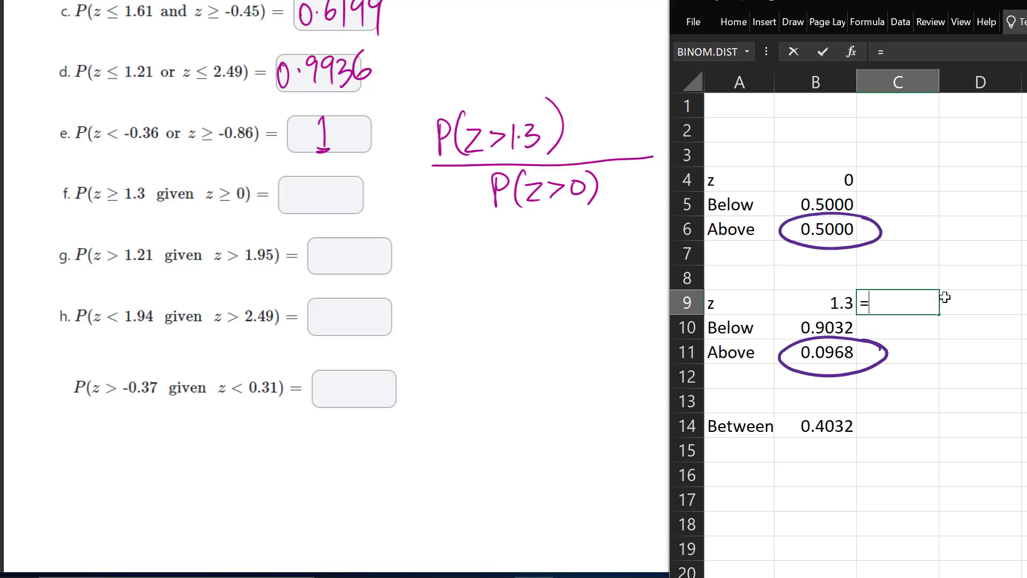
{"action": "left_click", "coordinate": [825, 349]}
{"action": "type", "text": "/"}
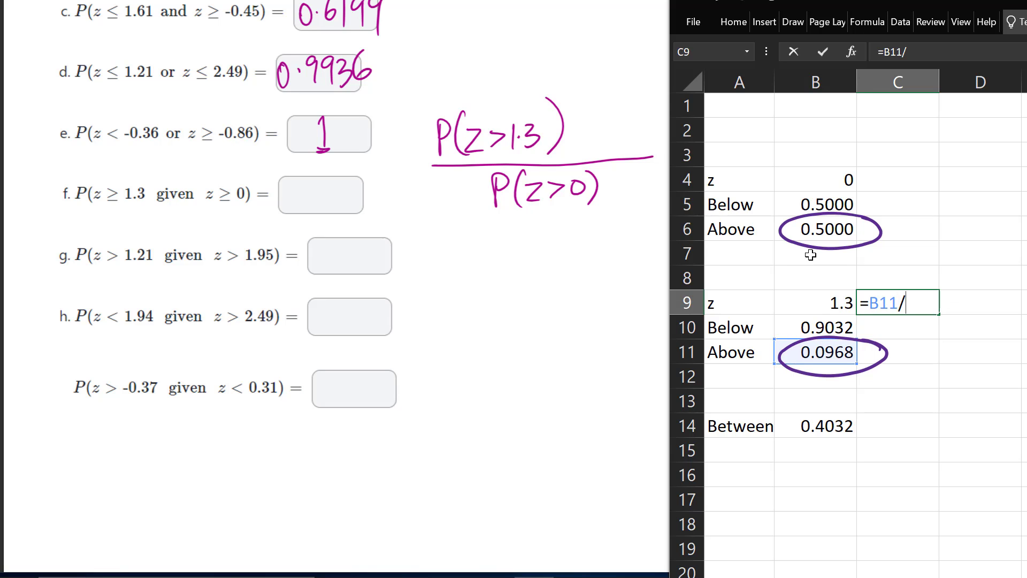
{"action": "left_click", "coordinate": [819, 229]}
{"action": "key", "text": "Return"}
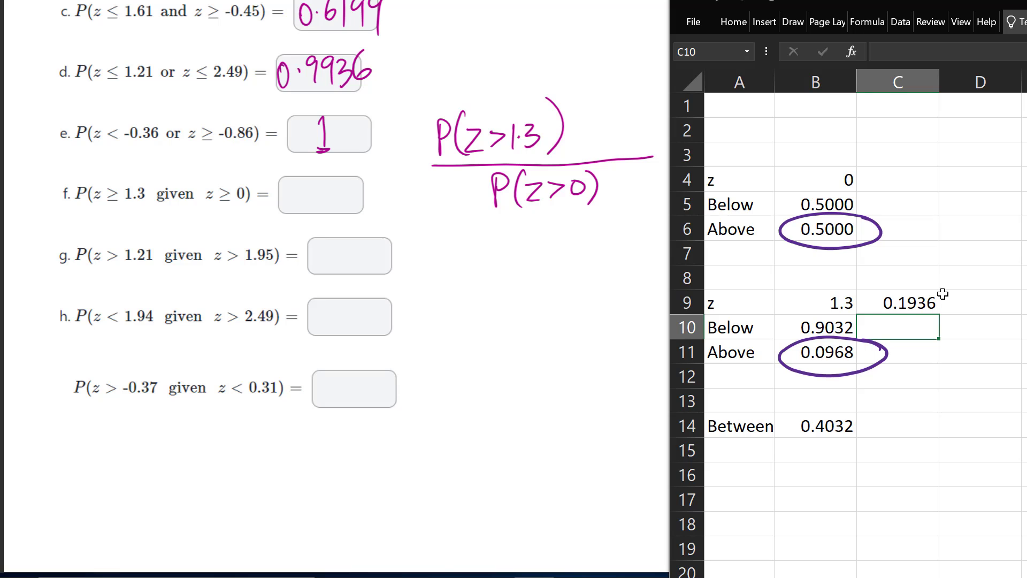
{"action": "mouse_move", "coordinate": [291, 184]}
{"action": "left_mouse_down"}
{"action": "mouse_move", "coordinate": [308, 206]}
{"action": "mouse_move", "coordinate": [375, 211]}
{"action": "mouse_move", "coordinate": [369, 205]}
{"action": "left_mouse_up"}
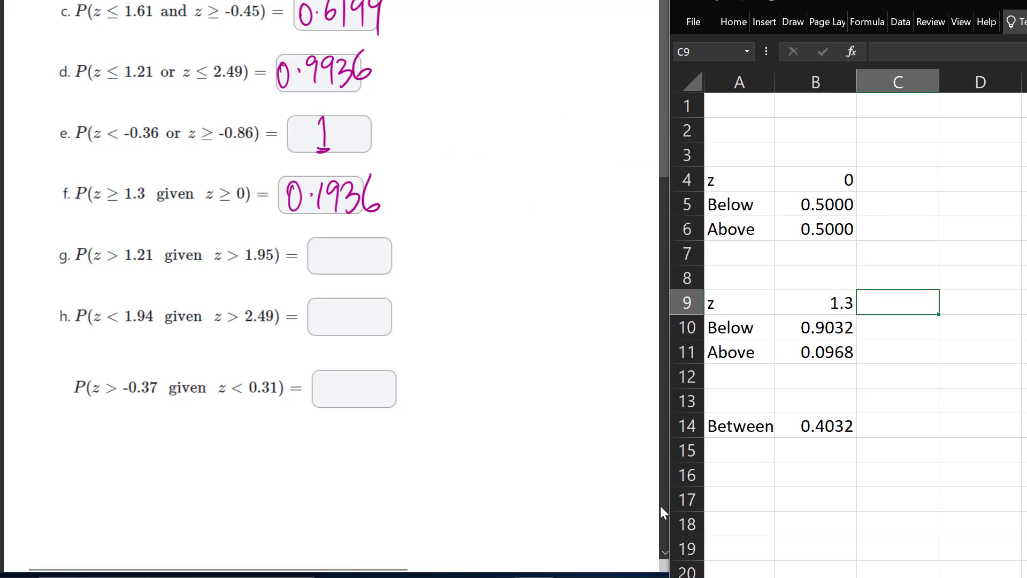
- Draw a line out from part g and handwrite P(z>1.21 and z>1.95) at its end
{"action": "mouse_move", "coordinate": [276, 246]}
{"action": "left_mouse_down"}
{"action": "mouse_move", "coordinate": [428, 201]}
{"action": "mouse_move", "coordinate": [433, 212]}
{"action": "left_mouse_up"}
{"action": "mouse_move", "coordinate": [433, 170]}
{"action": "left_mouse_down"}
{"action": "mouse_move", "coordinate": [434, 199]}
{"action": "mouse_move", "coordinate": [455, 208]}
{"action": "left_mouse_up"}
{"action": "mouse_move", "coordinate": [464, 184]}
{"action": "left_mouse_down"}
{"action": "mouse_move", "coordinate": [478, 201]}
{"action": "mouse_move", "coordinate": [530, 193]}
{"action": "left_mouse_up"}
{"action": "left_click", "coordinate": [515, 185]}
{"action": "mouse_move", "coordinate": [538, 166]}
{"action": "left_mouse_down"}
{"action": "mouse_move", "coordinate": [535, 197]}
{"action": "mouse_move", "coordinate": [577, 193]}
{"action": "left_mouse_up"}
{"action": "left_click_drag", "start_coordinate": [583, 185], "coordinate": [575, 170]}
{"action": "mouse_move", "coordinate": [595, 173]}
{"action": "left_mouse_down"}
{"action": "mouse_move", "coordinate": [610, 171]}
{"action": "mouse_move", "coordinate": [611, 191]}
{"action": "mouse_move", "coordinate": [644, 188]}
{"action": "left_mouse_up"}
{"action": "left_click", "coordinate": [637, 174]}
{"action": "left_click_drag", "start_coordinate": [654, 166], "coordinate": [649, 187]}
{"action": "left_click_drag", "start_coordinate": [651, 141], "coordinate": [656, 143]}
{"action": "left_click_drag", "start_coordinate": [651, 140], "coordinate": [647, 214]}
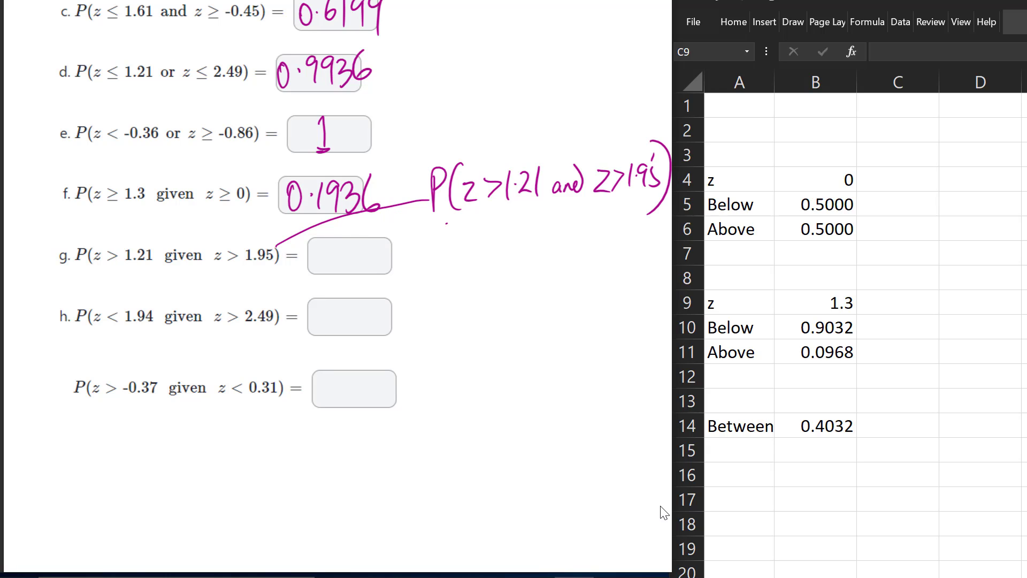
- Complete the part g fraction with a line under the numerator and the denominator P(z>1.95)
{"action": "left_click_drag", "start_coordinate": [446, 226], "coordinate": [642, 213]}
{"action": "left_click_drag", "start_coordinate": [503, 239], "coordinate": [502, 277]}
{"action": "mouse_move", "coordinate": [503, 240]}
{"action": "left_mouse_down"}
{"action": "mouse_move", "coordinate": [517, 235]}
{"action": "mouse_move", "coordinate": [504, 252]}
{"action": "mouse_move", "coordinate": [531, 267]}
{"action": "mouse_move", "coordinate": [621, 258]}
{"action": "left_mouse_up"}
{"action": "left_click", "coordinate": [601, 242]}
{"action": "mouse_move", "coordinate": [626, 234]}
{"action": "left_mouse_down"}
{"action": "mouse_move", "coordinate": [637, 232]}
{"action": "mouse_move", "coordinate": [638, 267]}
{"action": "left_mouse_up"}
- Sketch a normal curve below the part g fraction with vertical lines labelled 1.21 and 1.95
{"action": "left_click_drag", "start_coordinate": [421, 410], "coordinate": [618, 399]}
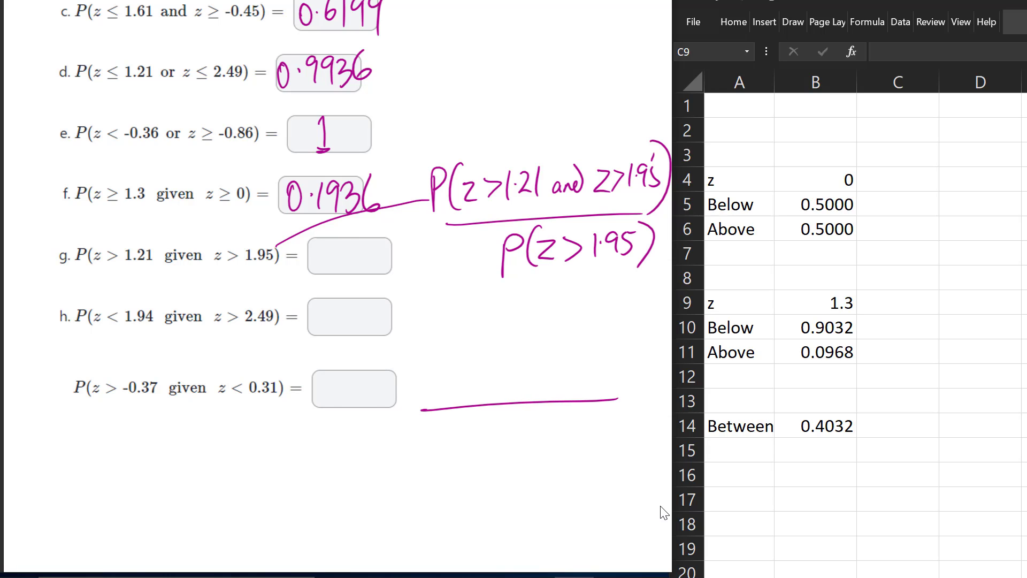
{"action": "mouse_move", "coordinate": [417, 391]}
{"action": "left_mouse_down"}
{"action": "mouse_move", "coordinate": [575, 321]}
{"action": "mouse_move", "coordinate": [646, 370]}
{"action": "left_mouse_up"}
{"action": "left_click_drag", "start_coordinate": [604, 398], "coordinate": [649, 397]}
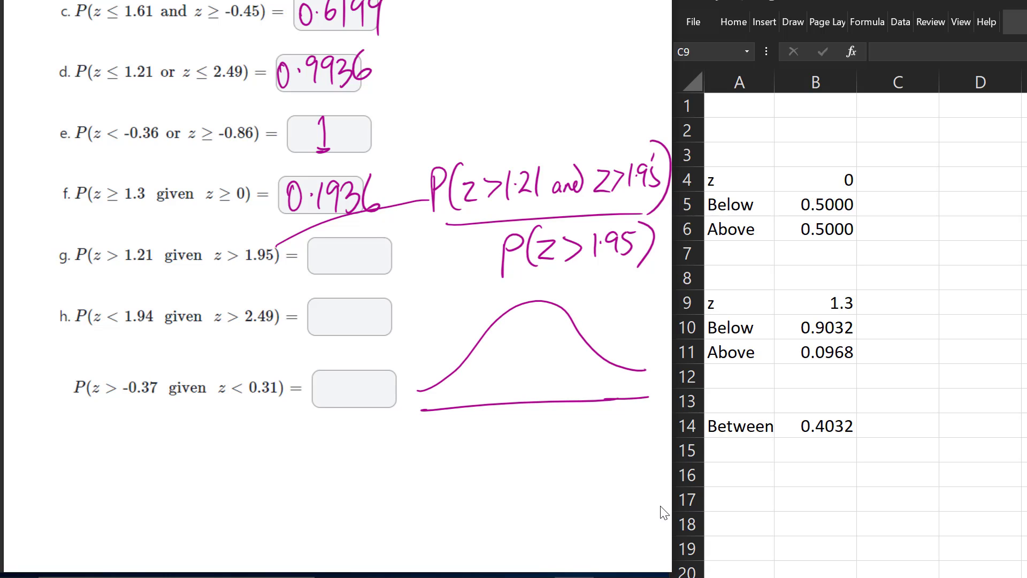
{"action": "mouse_move", "coordinate": [572, 321]}
{"action": "left_mouse_down"}
{"action": "mouse_move", "coordinate": [569, 399]}
{"action": "mouse_move", "coordinate": [554, 431]}
{"action": "mouse_move", "coordinate": [585, 432]}
{"action": "left_mouse_up"}
{"action": "mouse_move", "coordinate": [624, 367]}
{"action": "left_mouse_down"}
{"action": "mouse_move", "coordinate": [622, 431]}
{"action": "mouse_move", "coordinate": [635, 420]}
{"action": "mouse_move", "coordinate": [635, 433]}
{"action": "left_mouse_up"}
{"action": "left_click_drag", "start_coordinate": [649, 411], "coordinate": [643, 436]}
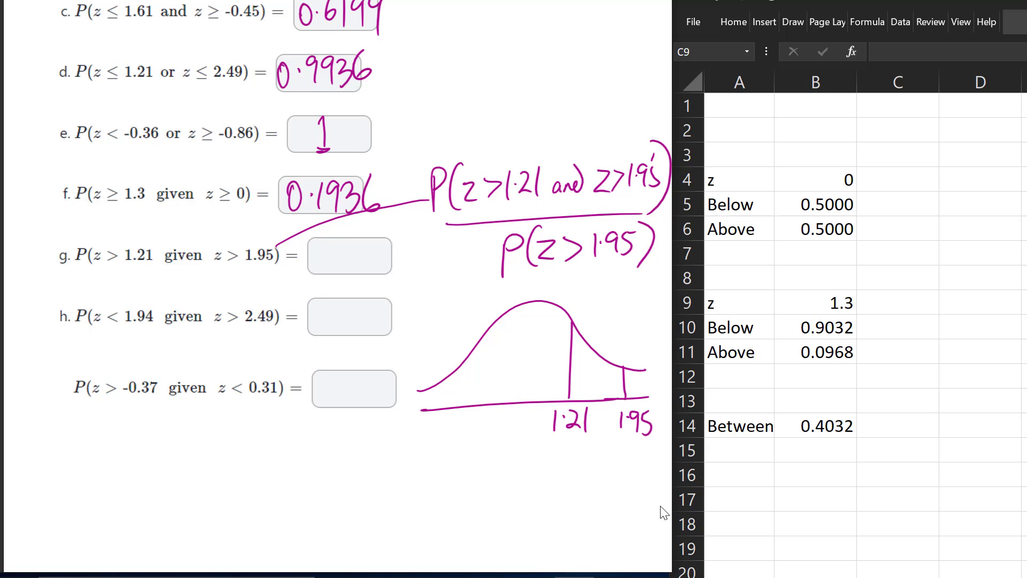
- Hatch the area above 1.21 on the part g curve and cross-hatch the area above 1.95
{"action": "left_click_drag", "start_coordinate": [571, 352], "coordinate": [595, 345]}
{"action": "mouse_move", "coordinate": [575, 364]}
{"action": "left_mouse_down"}
{"action": "mouse_move", "coordinate": [605, 354]}
{"action": "mouse_move", "coordinate": [624, 368]}
{"action": "left_mouse_up"}
{"action": "left_click_drag", "start_coordinate": [579, 393], "coordinate": [651, 377]}
{"action": "mouse_move", "coordinate": [602, 399]}
{"action": "left_mouse_down"}
{"action": "mouse_move", "coordinate": [649, 384]}
{"action": "mouse_move", "coordinate": [647, 396]}
{"action": "left_mouse_up"}
{"action": "mouse_move", "coordinate": [626, 404]}
{"action": "left_mouse_down"}
{"action": "mouse_move", "coordinate": [657, 396]}
{"action": "mouse_move", "coordinate": [633, 399]}
{"action": "left_mouse_up"}
{"action": "left_click_drag", "start_coordinate": [641, 373], "coordinate": [646, 398]}
{"action": "left_click_drag", "start_coordinate": [654, 370], "coordinate": [652, 396]}
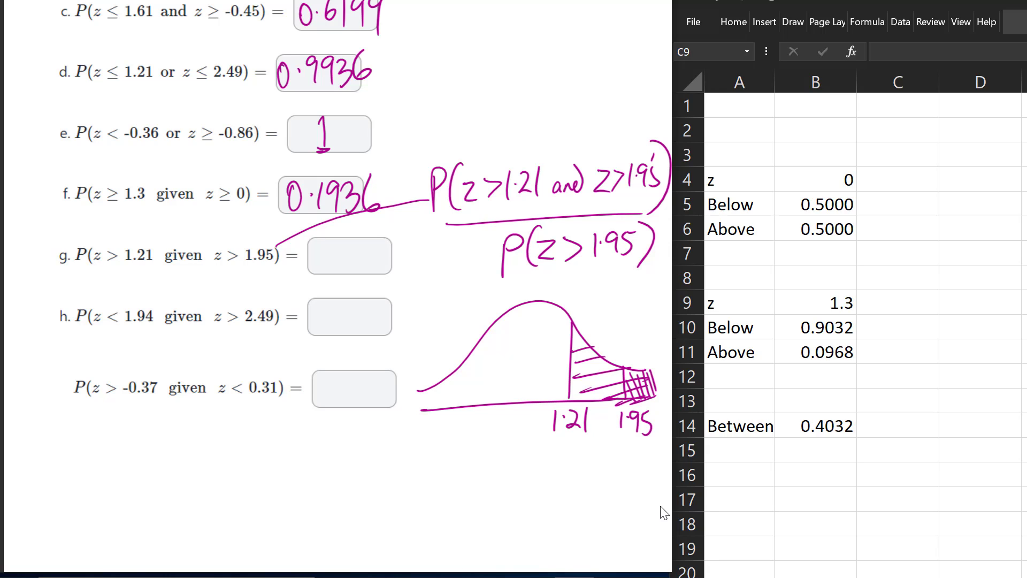
- Replace the part g numerator with P(z>1.95) and handwrite 1 as the answer, clearing the working
{"action": "mouse_move", "coordinate": [434, 189]}
{"action": "left_mouse_down"}
{"action": "mouse_move", "coordinate": [670, 174]}
{"action": "mouse_move", "coordinate": [652, 157]}
{"action": "left_mouse_up"}
{"action": "mouse_move", "coordinate": [489, 174]}
{"action": "left_mouse_down"}
{"action": "mouse_move", "coordinate": [490, 194]}
{"action": "mouse_move", "coordinate": [545, 187]}
{"action": "mouse_move", "coordinate": [561, 198]}
{"action": "mouse_move", "coordinate": [599, 179]}
{"action": "mouse_move", "coordinate": [615, 193]}
{"action": "mouse_move", "coordinate": [637, 166]}
{"action": "mouse_move", "coordinate": [643, 200]}
{"action": "left_mouse_up"}
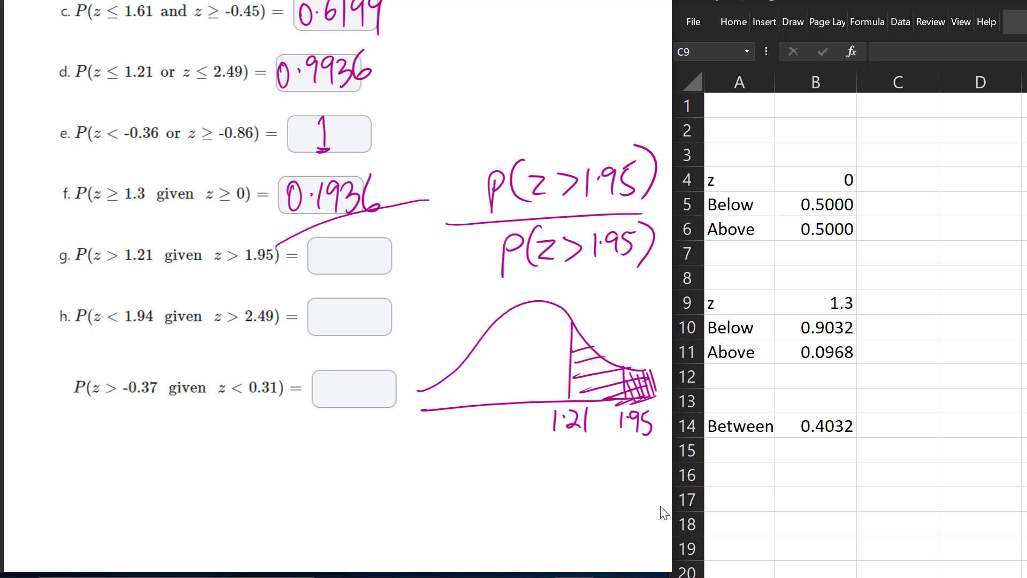
{"action": "left_click_drag", "start_coordinate": [315, 217], "coordinate": [352, 269]}
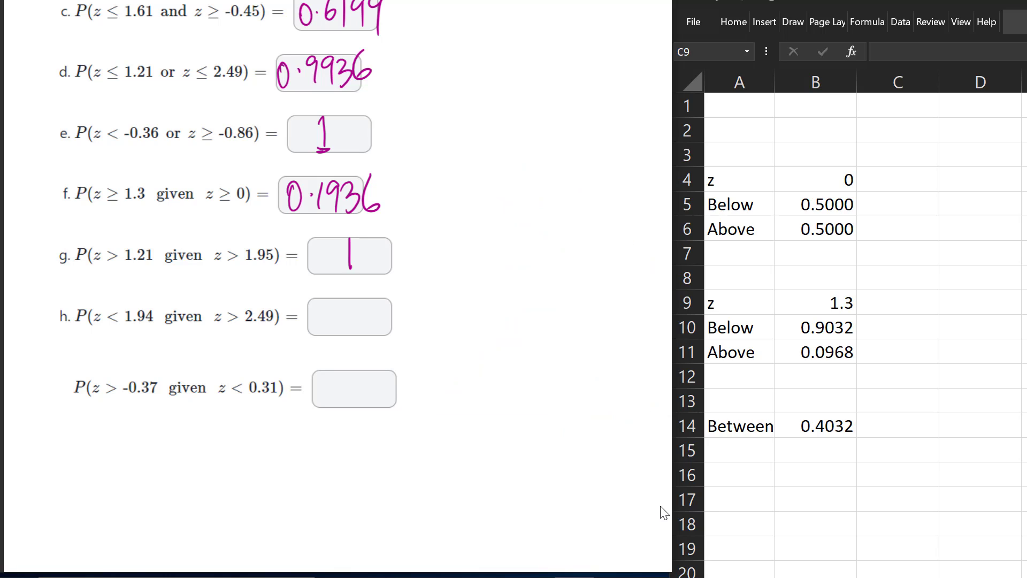
- Draw a line out from part h and handwrite P(z<1.94 and z>2.49) at its end
{"action": "left_click_drag", "start_coordinate": [269, 313], "coordinate": [451, 263]}
{"action": "left_click_drag", "start_coordinate": [430, 213], "coordinate": [431, 235]}
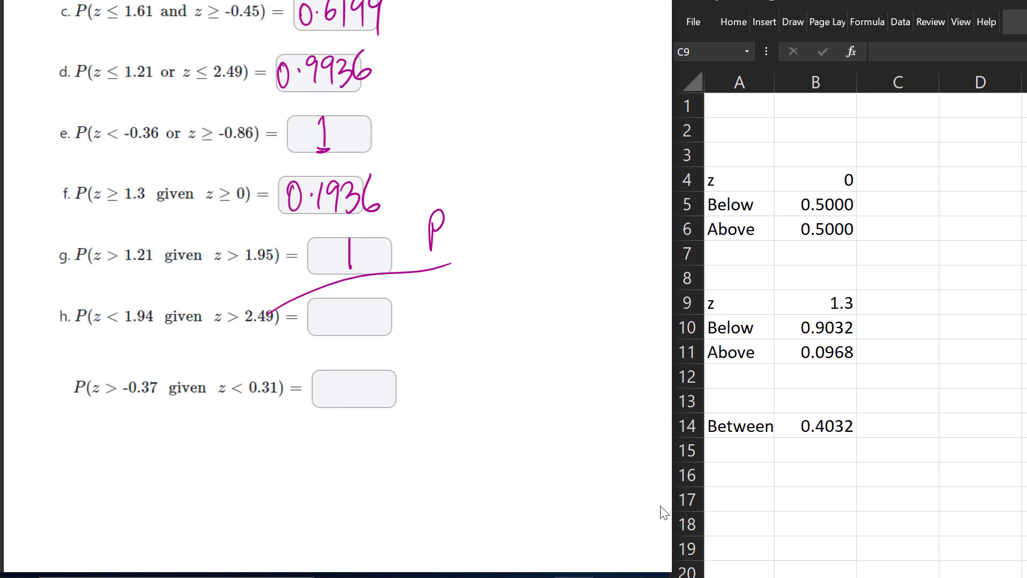
{"action": "mouse_move", "coordinate": [466, 197]}
{"action": "left_mouse_down"}
{"action": "mouse_move", "coordinate": [463, 244]}
{"action": "mouse_move", "coordinate": [552, 227]}
{"action": "mouse_move", "coordinate": [546, 240]}
{"action": "left_mouse_up"}
{"action": "left_click", "coordinate": [521, 213]}
{"action": "mouse_move", "coordinate": [565, 220]}
{"action": "left_mouse_down"}
{"action": "mouse_move", "coordinate": [562, 233]}
{"action": "mouse_move", "coordinate": [573, 225]}
{"action": "left_mouse_up"}
{"action": "mouse_move", "coordinate": [582, 222]}
{"action": "left_mouse_down"}
{"action": "mouse_move", "coordinate": [582, 231]}
{"action": "mouse_move", "coordinate": [586, 203]}
{"action": "mouse_move", "coordinate": [615, 227]}
{"action": "mouse_move", "coordinate": [635, 216]}
{"action": "mouse_move", "coordinate": [623, 226]}
{"action": "left_mouse_up"}
{"action": "mouse_move", "coordinate": [636, 204]}
{"action": "left_mouse_down"}
{"action": "mouse_move", "coordinate": [645, 228]}
{"action": "mouse_move", "coordinate": [661, 217]}
{"action": "left_mouse_up"}
{"action": "left_click", "coordinate": [648, 214]}
{"action": "left_click_drag", "start_coordinate": [659, 204], "coordinate": [663, 227]}
{"action": "left_click_drag", "start_coordinate": [647, 180], "coordinate": [651, 258]}
- Complete the part h fraction with the denominator P(z>2.49) and erase the line leading from the question
{"action": "left_click_drag", "start_coordinate": [443, 256], "coordinate": [654, 249]}
{"action": "mouse_move", "coordinate": [502, 273]}
{"action": "left_mouse_down"}
{"action": "mouse_move", "coordinate": [499, 305]}
{"action": "mouse_move", "coordinate": [503, 292]}
{"action": "left_mouse_up"}
{"action": "mouse_move", "coordinate": [533, 267]}
{"action": "left_mouse_down"}
{"action": "mouse_move", "coordinate": [532, 303]}
{"action": "mouse_move", "coordinate": [561, 288]}
{"action": "mouse_move", "coordinate": [600, 294]}
{"action": "left_mouse_up"}
{"action": "left_click", "coordinate": [605, 287]}
{"action": "left_click_drag", "start_coordinate": [618, 275], "coordinate": [622, 295]}
{"action": "left_click_drag", "start_coordinate": [637, 278], "coordinate": [638, 295]}
{"action": "left_click_drag", "start_coordinate": [644, 270], "coordinate": [649, 304]}
{"action": "left_click", "coordinate": [364, 274]}
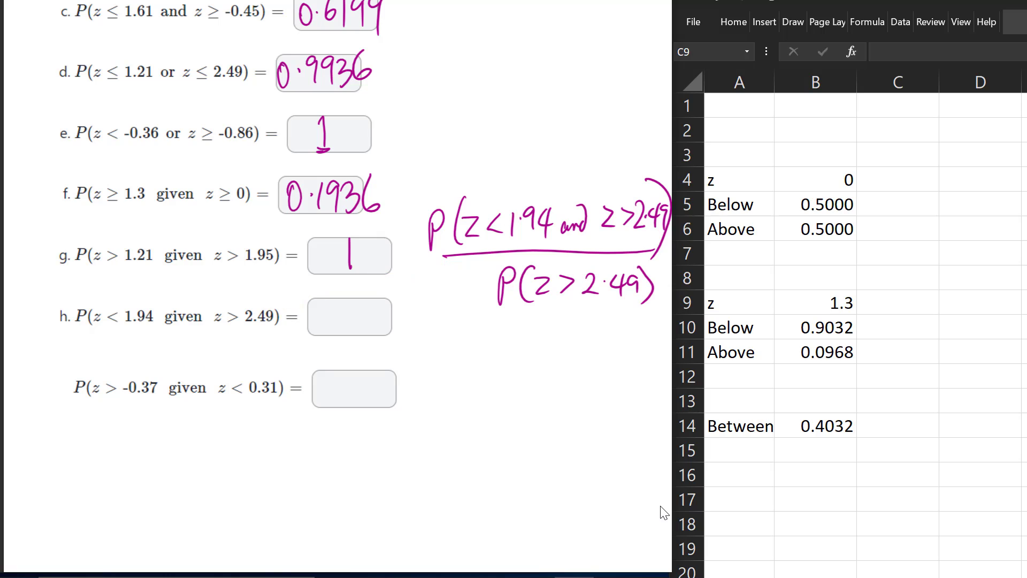
- Link the part h fraction to a sketched normal curve below it, with vertical lines labelled 1.94 and 2.49
{"action": "left_click_drag", "start_coordinate": [426, 248], "coordinate": [418, 385]}
{"action": "mouse_move", "coordinate": [401, 454]}
{"action": "left_mouse_down"}
{"action": "mouse_move", "coordinate": [633, 444]}
{"action": "mouse_move", "coordinate": [446, 424]}
{"action": "mouse_move", "coordinate": [645, 418]}
{"action": "left_mouse_up"}
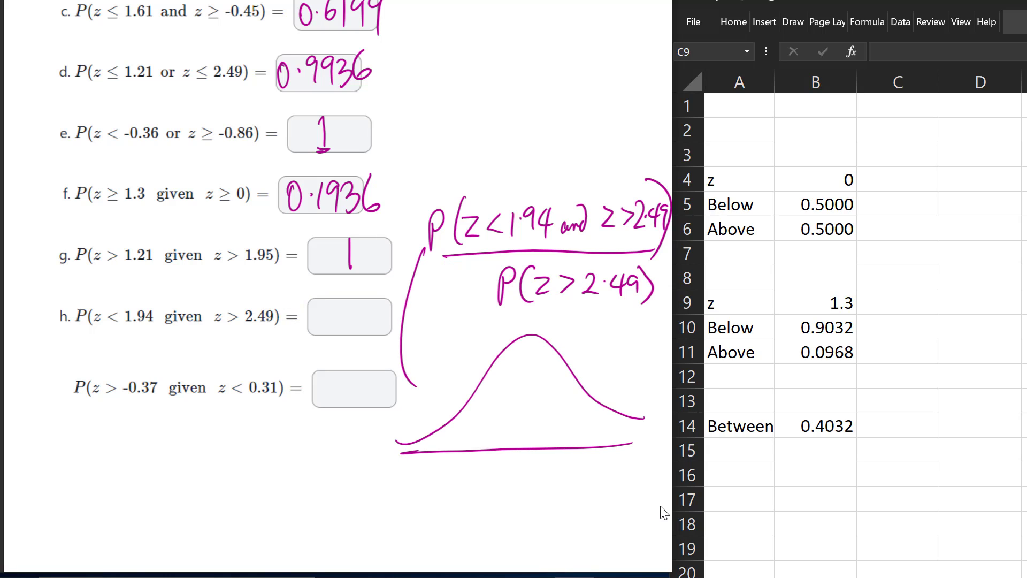
{"action": "left_click_drag", "start_coordinate": [589, 395], "coordinate": [590, 446]}
{"action": "left_click", "coordinate": [588, 469]}
{"action": "mouse_move", "coordinate": [577, 466]}
{"action": "left_mouse_down"}
{"action": "mouse_move", "coordinate": [578, 485]}
{"action": "mouse_move", "coordinate": [623, 472]}
{"action": "left_mouse_up"}
{"action": "left_click_drag", "start_coordinate": [619, 461], "coordinate": [621, 484]}
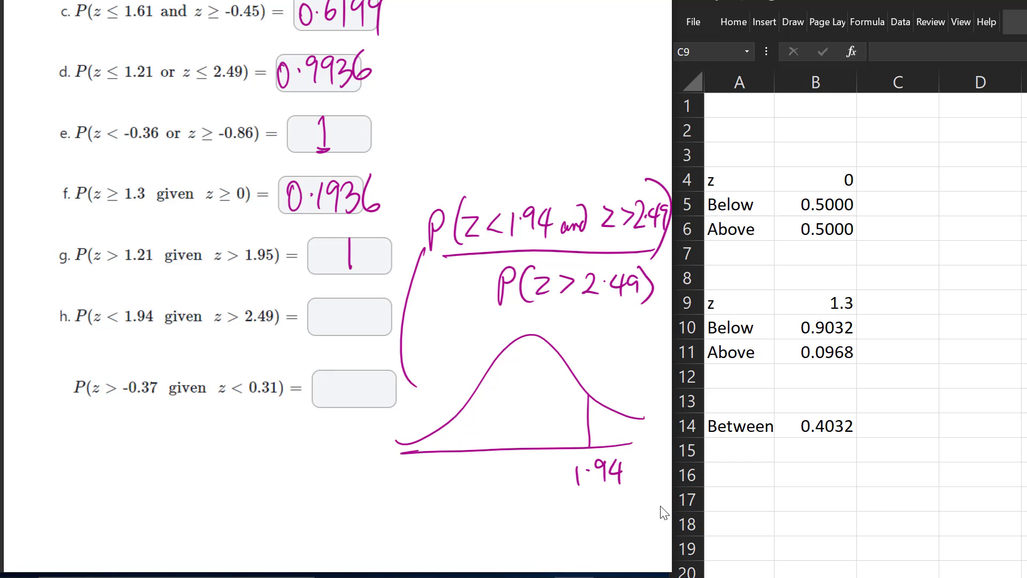
{"action": "mouse_move", "coordinate": [610, 444]}
{"action": "left_mouse_down"}
{"action": "mouse_move", "coordinate": [649, 443]}
{"action": "mouse_move", "coordinate": [639, 449]}
{"action": "left_mouse_up"}
{"action": "mouse_move", "coordinate": [638, 461]}
{"action": "left_mouse_down"}
{"action": "mouse_move", "coordinate": [648, 474]}
{"action": "mouse_move", "coordinate": [663, 467]}
{"action": "left_mouse_up"}
{"action": "mouse_move", "coordinate": [660, 455]}
{"action": "left_mouse_down"}
{"action": "mouse_move", "coordinate": [660, 478]}
{"action": "mouse_move", "coordinate": [669, 477]}
{"action": "left_mouse_up"}
- Hatch the area below 1.94 and the area above 2.49 on the part h curve
{"action": "left_click_drag", "start_coordinate": [588, 437], "coordinate": [544, 447]}
{"action": "left_click_drag", "start_coordinate": [591, 417], "coordinate": [511, 442]}
{"action": "left_click_drag", "start_coordinate": [579, 399], "coordinate": [473, 455]}
{"action": "left_click_drag", "start_coordinate": [571, 393], "coordinate": [454, 448]}
{"action": "left_click_drag", "start_coordinate": [547, 375], "coordinate": [439, 439]}
{"action": "left_click_drag", "start_coordinate": [550, 353], "coordinate": [454, 413]}
{"action": "mouse_move", "coordinate": [526, 349]}
{"action": "left_mouse_down"}
{"action": "mouse_move", "coordinate": [473, 386]}
{"action": "mouse_move", "coordinate": [533, 328]}
{"action": "left_mouse_up"}
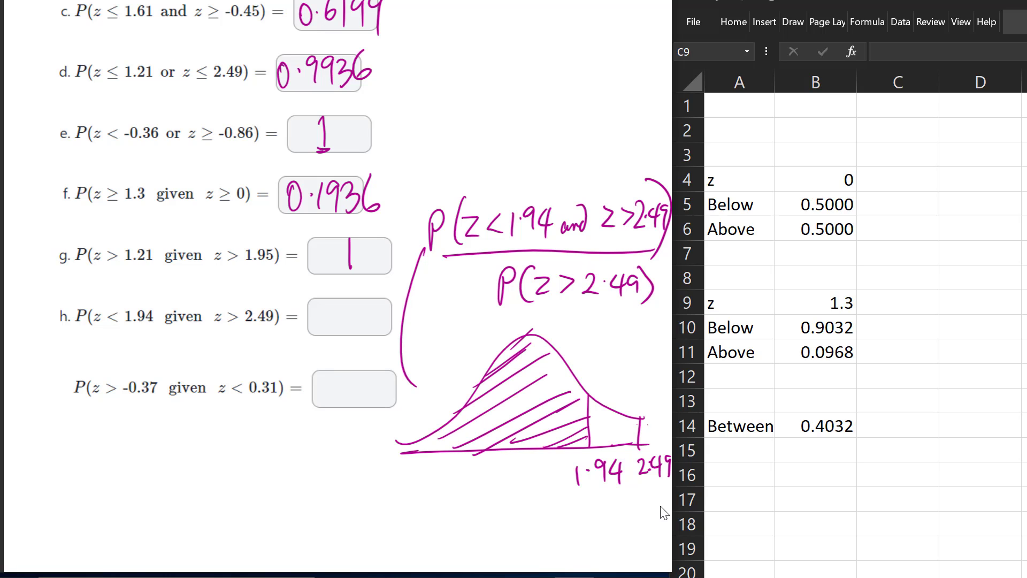
{"action": "mouse_move", "coordinate": [639, 447]}
{"action": "left_mouse_down"}
{"action": "mouse_move", "coordinate": [648, 423]}
{"action": "mouse_move", "coordinate": [671, 417]}
{"action": "mouse_move", "coordinate": [664, 447]}
{"action": "left_mouse_up"}
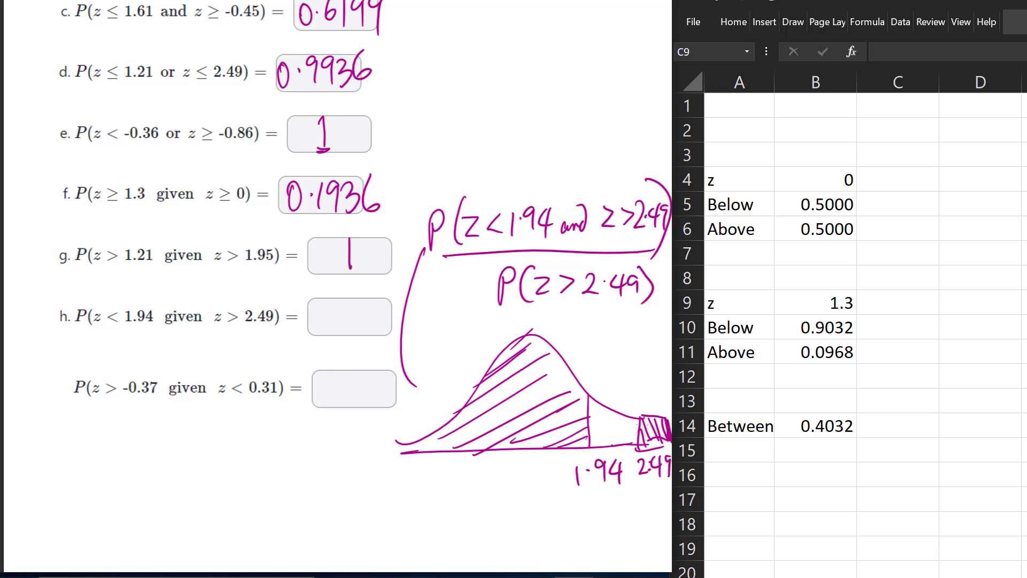
- Label the part h numerator as 0 and handwrite 0 as the answer, clearing the working
{"action": "mouse_move", "coordinate": [499, 203]}
{"action": "left_mouse_down"}
{"action": "mouse_move", "coordinate": [537, 143]}
{"action": "mouse_move", "coordinate": [553, 145]}
{"action": "mouse_move", "coordinate": [560, 114]}
{"action": "left_mouse_up"}
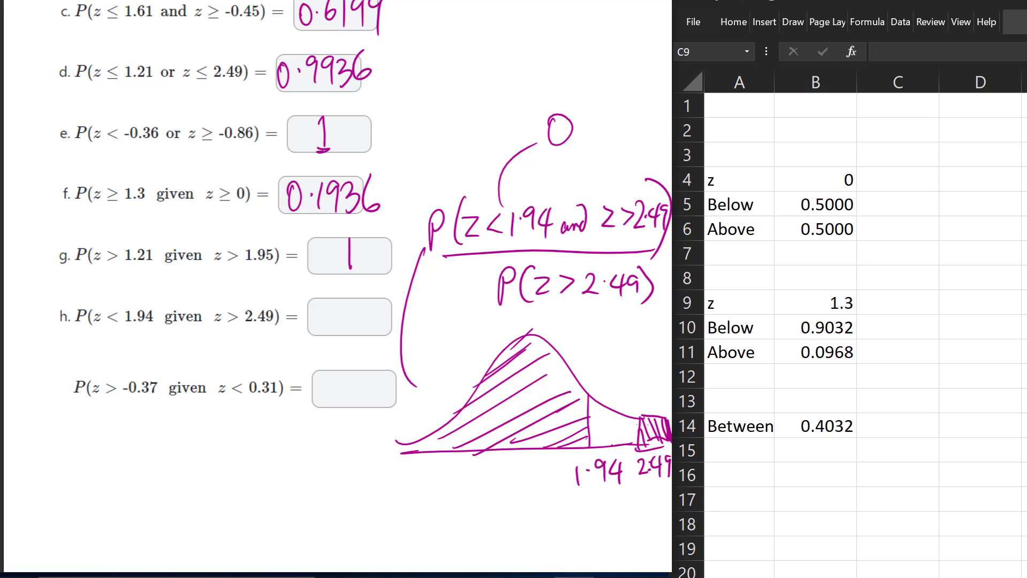
{"action": "mouse_move", "coordinate": [491, 319]}
{"action": "left_mouse_down"}
{"action": "mouse_move", "coordinate": [644, 318]}
{"action": "mouse_move", "coordinate": [618, 313]}
{"action": "left_mouse_up"}
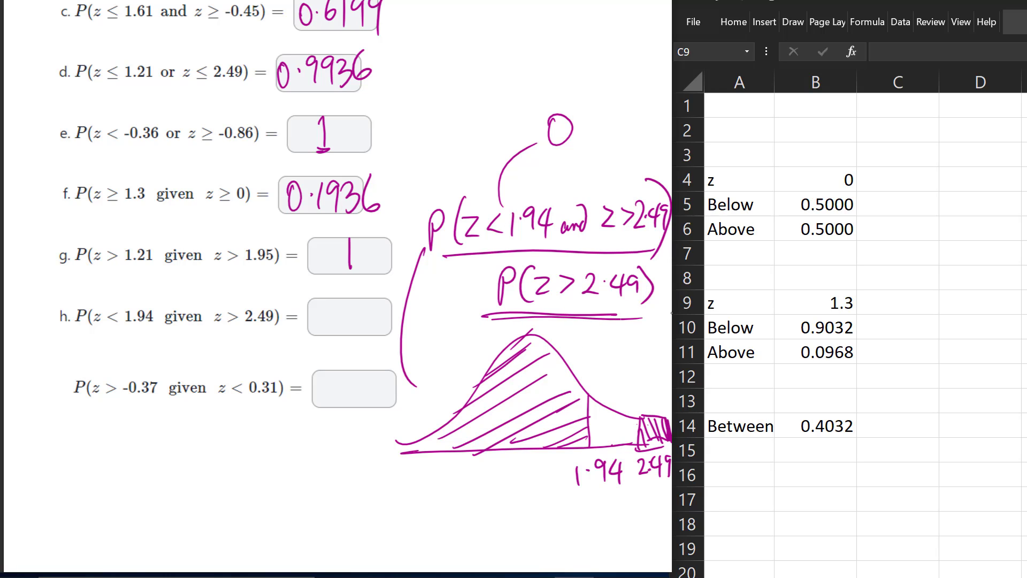
{"action": "left_click_drag", "start_coordinate": [351, 303], "coordinate": [356, 303]}
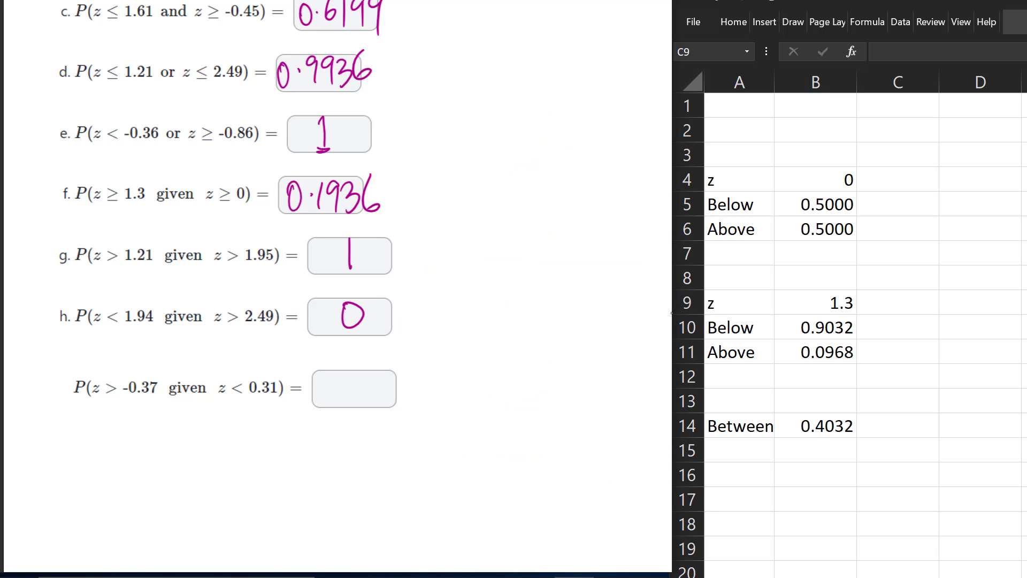
- Underline the last question, draw a line out from it, and handwrite the numerator P(z>-.37 and z<.31) above a fraction line
{"action": "left_click_drag", "start_coordinate": [95, 419], "coordinate": [304, 413]}
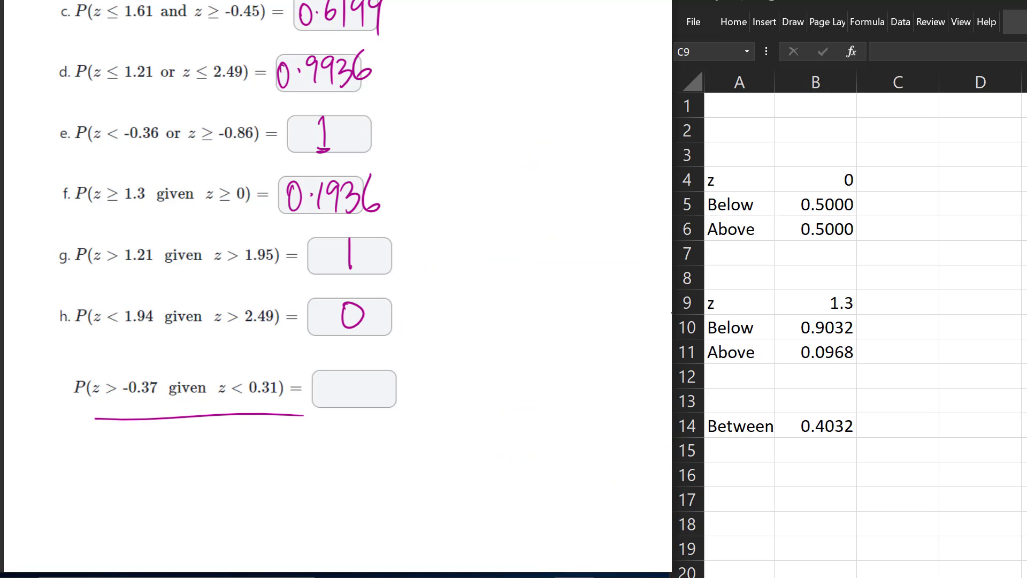
{"action": "left_click_drag", "start_coordinate": [308, 369], "coordinate": [445, 319]}
{"action": "left_click_drag", "start_coordinate": [416, 277], "coordinate": [416, 292]}
{"action": "left_click_drag", "start_coordinate": [448, 260], "coordinate": [440, 309]}
{"action": "mouse_move", "coordinate": [449, 280]}
{"action": "left_mouse_down"}
{"action": "mouse_move", "coordinate": [464, 279]}
{"action": "mouse_move", "coordinate": [464, 301]}
{"action": "mouse_move", "coordinate": [529, 293]}
{"action": "left_mouse_up"}
{"action": "left_click", "coordinate": [470, 278]}
{"action": "mouse_move", "coordinate": [522, 276]}
{"action": "left_mouse_down"}
{"action": "mouse_move", "coordinate": [558, 289]}
{"action": "mouse_move", "coordinate": [597, 285]}
{"action": "left_mouse_up"}
{"action": "mouse_move", "coordinate": [616, 266]}
{"action": "left_mouse_down"}
{"action": "mouse_move", "coordinate": [618, 285]}
{"action": "mouse_move", "coordinate": [634, 288]}
{"action": "left_mouse_up"}
{"action": "left_click_drag", "start_coordinate": [653, 258], "coordinate": [651, 287]}
{"action": "mouse_move", "coordinate": [642, 238]}
{"action": "left_mouse_down"}
{"action": "mouse_move", "coordinate": [671, 265]}
{"action": "mouse_move", "coordinate": [649, 304]}
{"action": "left_mouse_up"}
{"action": "left_click_drag", "start_coordinate": [422, 318], "coordinate": [639, 301]}
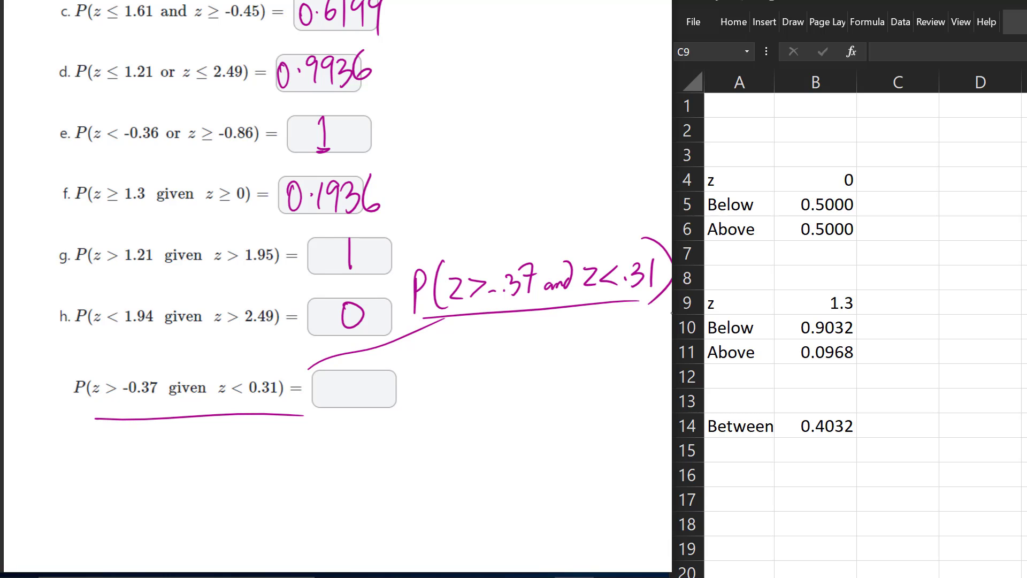
- Handwrite the denominator P(z<.31) under the last question's fraction line
{"action": "mouse_move", "coordinate": [505, 324]}
{"action": "left_mouse_down"}
{"action": "mouse_move", "coordinate": [504, 354]}
{"action": "mouse_move", "coordinate": [506, 340]}
{"action": "left_mouse_up"}
{"action": "mouse_move", "coordinate": [542, 320]}
{"action": "left_mouse_down"}
{"action": "mouse_move", "coordinate": [539, 343]}
{"action": "mouse_move", "coordinate": [621, 338]}
{"action": "left_mouse_up"}
{"action": "left_click_drag", "start_coordinate": [632, 314], "coordinate": [631, 343]}
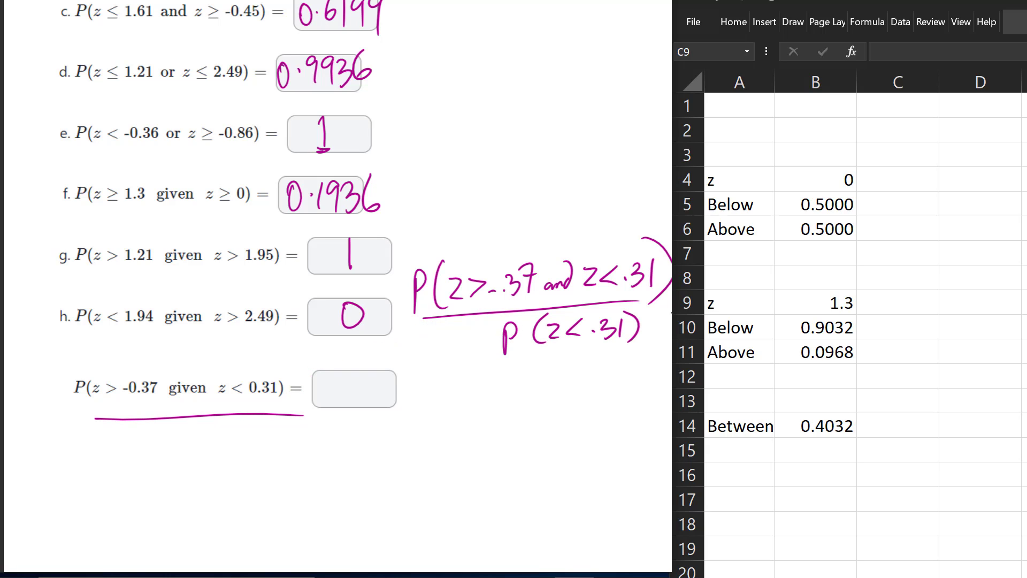
- Sketch a normal curve with a baseline below the fraction and mark it with vertical lines labelled -.37 and .31
{"action": "scroll", "coordinate": [338, 289], "scroll_direction": "down", "scroll_amount": 4}
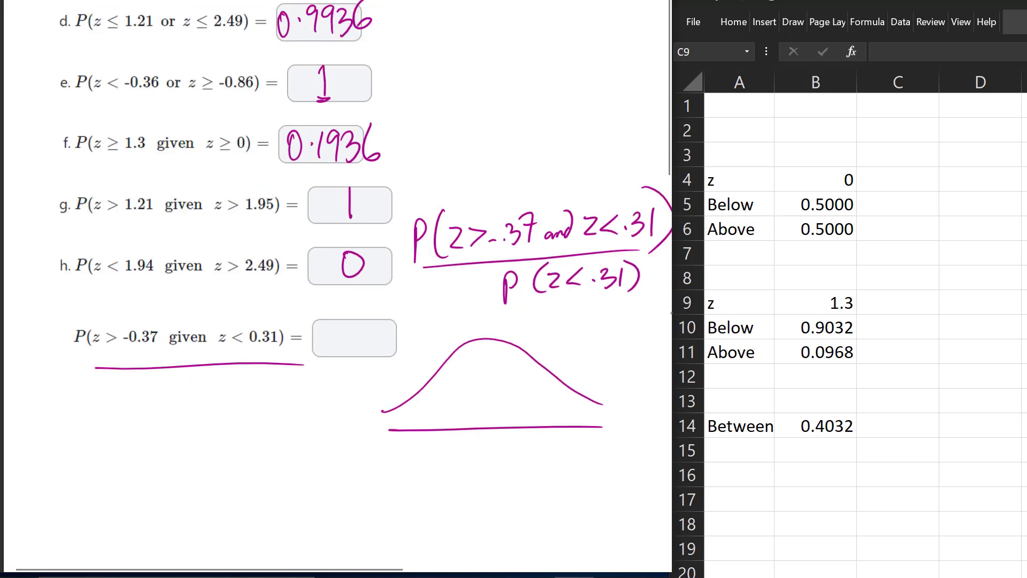
{"action": "left_click_drag", "start_coordinate": [457, 199], "coordinate": [454, 272]}
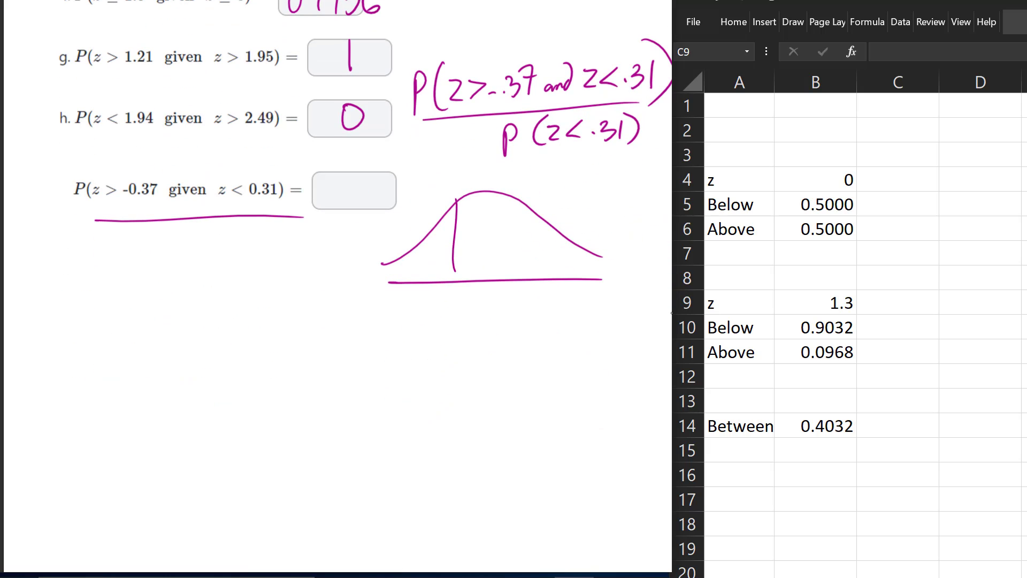
{"action": "left_click_drag", "start_coordinate": [434, 306], "coordinate": [460, 318]}
{"action": "left_click", "coordinate": [455, 315]}
{"action": "mouse_move", "coordinate": [474, 301]}
{"action": "left_mouse_down"}
{"action": "mouse_move", "coordinate": [487, 299]}
{"action": "mouse_move", "coordinate": [481, 319]}
{"action": "left_mouse_up"}
{"action": "mouse_move", "coordinate": [526, 203]}
{"action": "left_mouse_down"}
{"action": "mouse_move", "coordinate": [542, 312]}
{"action": "mouse_move", "coordinate": [560, 314]}
{"action": "left_mouse_up"}
{"action": "left_click", "coordinate": [534, 304]}
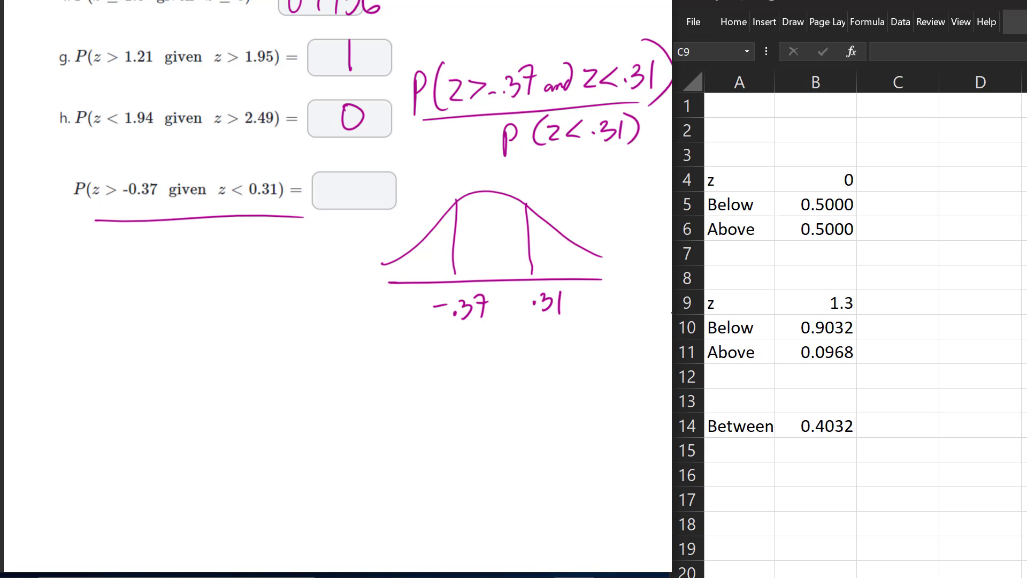
- Hatch the area above -.37 on the last question's curve with roughly horizontal strokes
{"action": "left_click_drag", "start_coordinate": [457, 206], "coordinate": [506, 199]}
{"action": "mouse_move", "coordinate": [457, 230]}
{"action": "left_mouse_down"}
{"action": "mouse_move", "coordinate": [536, 210]}
{"action": "mouse_move", "coordinate": [555, 219]}
{"action": "left_mouse_up"}
{"action": "mouse_move", "coordinate": [463, 261]}
{"action": "left_mouse_down"}
{"action": "mouse_move", "coordinate": [562, 236]}
{"action": "mouse_move", "coordinate": [586, 247]}
{"action": "left_mouse_up"}
{"action": "mouse_move", "coordinate": [511, 277]}
{"action": "left_mouse_down"}
{"action": "mouse_move", "coordinate": [588, 255]}
{"action": "mouse_move", "coordinate": [617, 271]}
{"action": "left_mouse_up"}
{"action": "left_click_drag", "start_coordinate": [593, 288], "coordinate": [628, 274]}
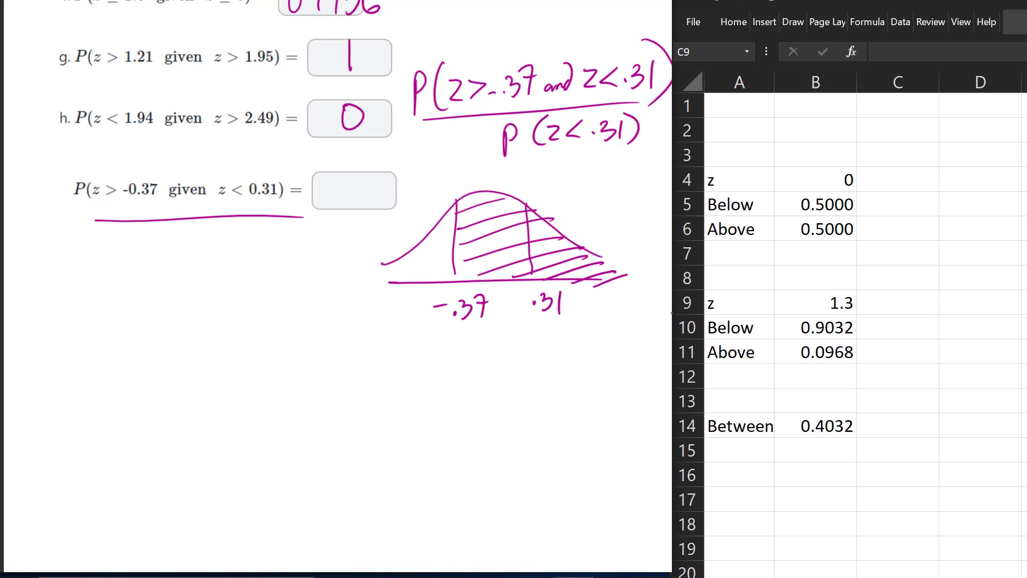
- Hatch the area below .31 on the same curve with steep strokes that cross the existing hatching
{"action": "mouse_move", "coordinate": [392, 261]}
{"action": "left_mouse_down"}
{"action": "mouse_move", "coordinate": [408, 291]}
{"action": "mouse_move", "coordinate": [420, 282]}
{"action": "left_mouse_up"}
{"action": "mouse_move", "coordinate": [421, 245]}
{"action": "left_mouse_down"}
{"action": "mouse_move", "coordinate": [439, 286]}
{"action": "mouse_move", "coordinate": [459, 278]}
{"action": "left_mouse_up"}
{"action": "mouse_move", "coordinate": [446, 213]}
{"action": "left_mouse_down"}
{"action": "mouse_move", "coordinate": [478, 279]}
{"action": "mouse_move", "coordinate": [494, 278]}
{"action": "left_mouse_up"}
{"action": "left_click_drag", "start_coordinate": [483, 200], "coordinate": [515, 276]}
{"action": "left_click_drag", "start_coordinate": [503, 203], "coordinate": [528, 267]}
{"action": "left_click_drag", "start_coordinate": [519, 198], "coordinate": [530, 221]}
- Circle the doubly hatched region between -.37 and .31 and underline the denominator P(z<.31)
{"action": "mouse_move", "coordinate": [519, 166]}
{"action": "left_mouse_down"}
{"action": "mouse_move", "coordinate": [529, 307]}
{"action": "mouse_move", "coordinate": [474, 180]}
{"action": "left_mouse_up"}
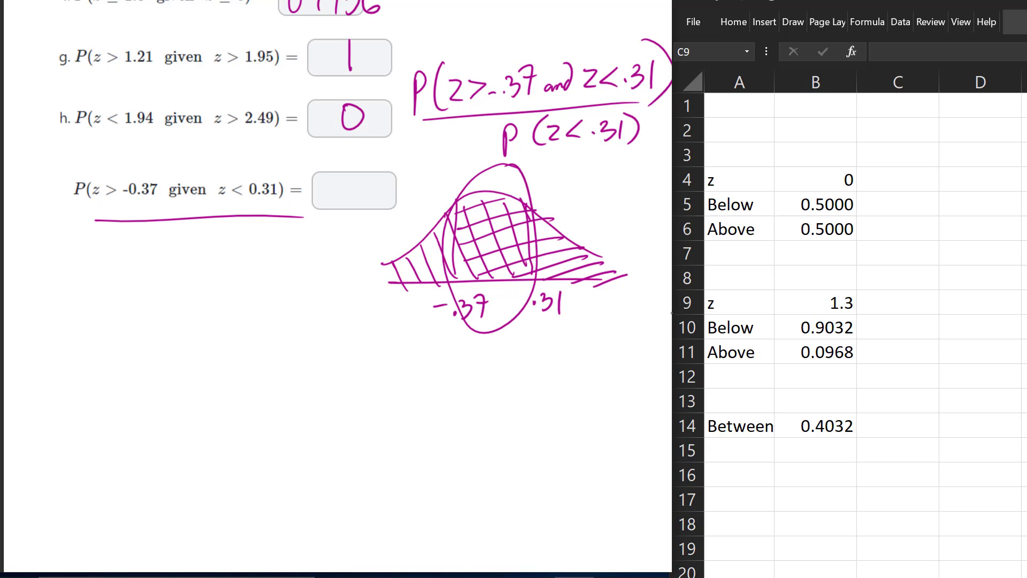
{"action": "key", "text": "ctrl+z"}
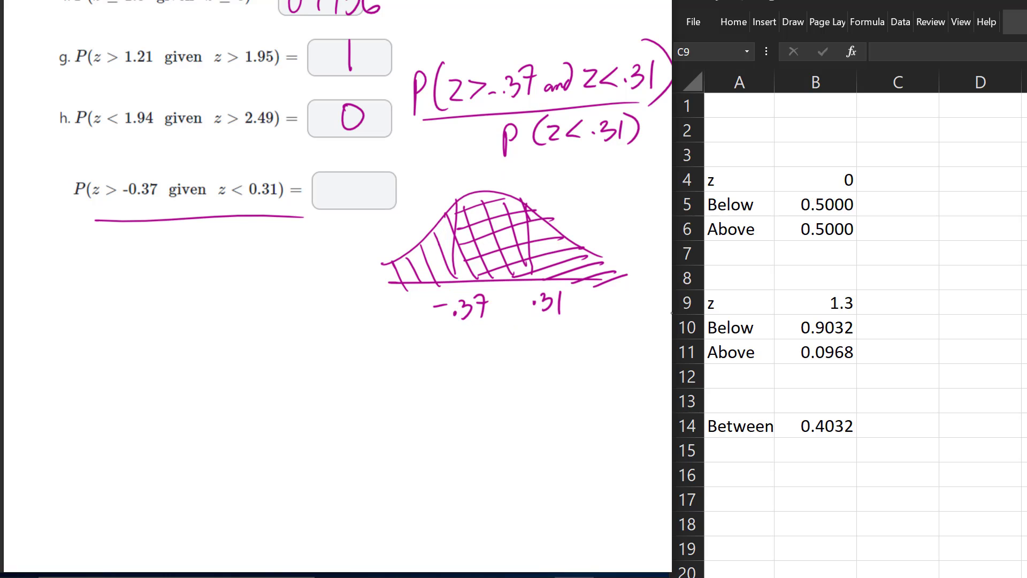
{"action": "mouse_move", "coordinate": [529, 185]}
{"action": "left_mouse_down"}
{"action": "mouse_move", "coordinate": [485, 174]}
{"action": "mouse_move", "coordinate": [528, 214]}
{"action": "mouse_move", "coordinate": [522, 177]}
{"action": "mouse_move", "coordinate": [637, 156]}
{"action": "left_mouse_up"}
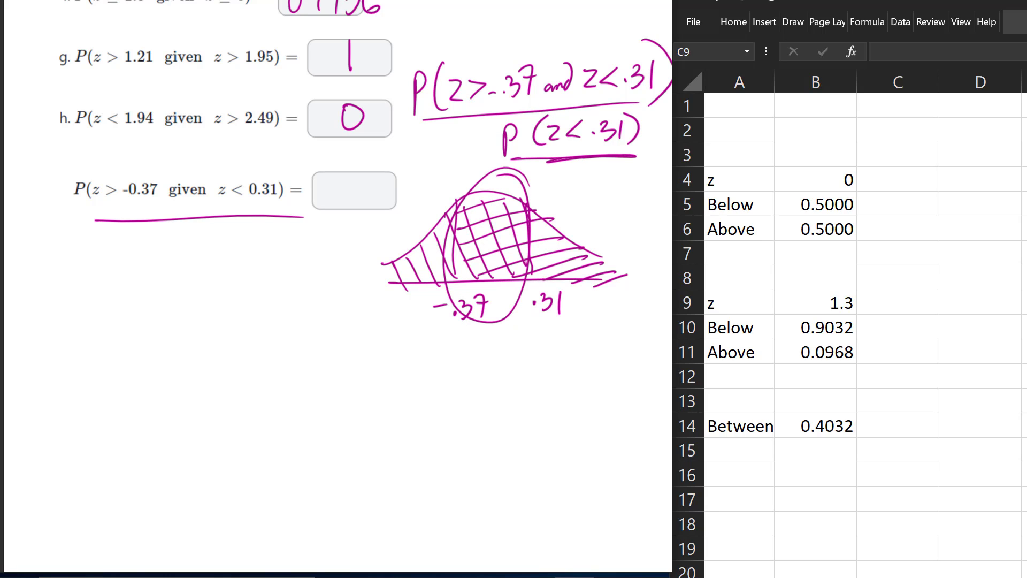
- Set the calculator's first z value in B4 to -.37 and the second in B9 to .31, then select the Between result
{"action": "left_click", "coordinate": [816, 179]}
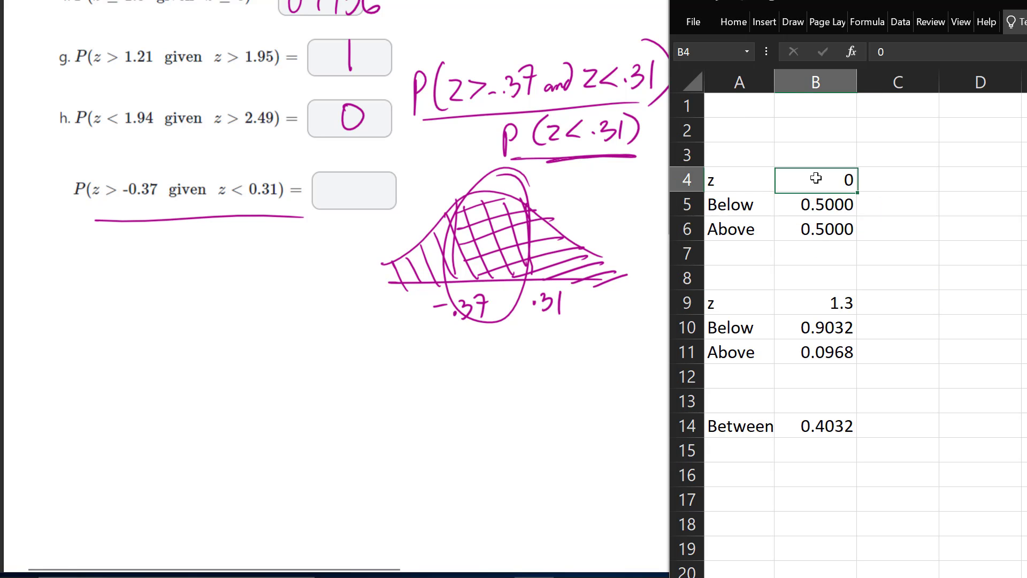
{"action": "type", "text": "-.37"}
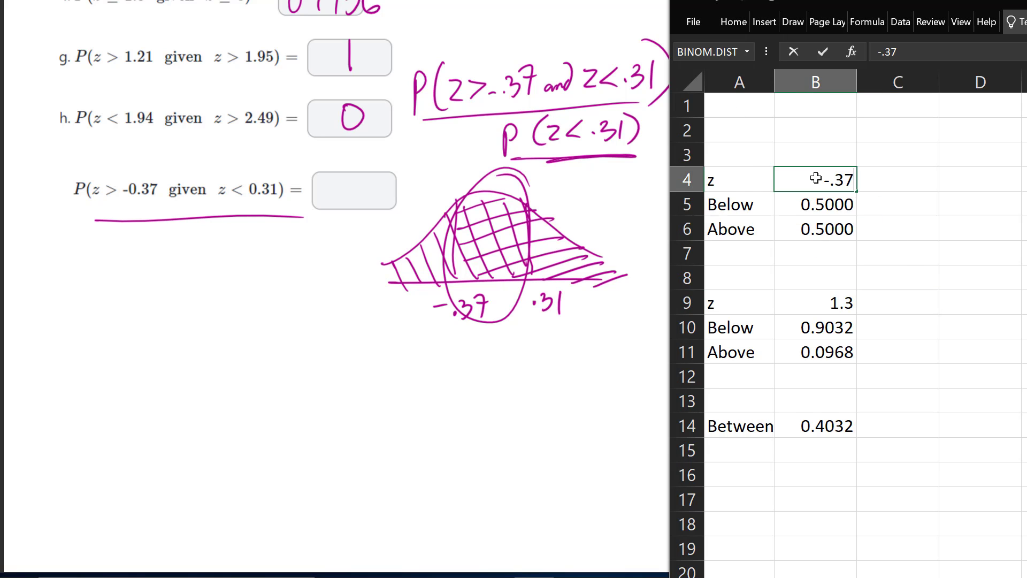
{"action": "key", "text": "Return"}
{"action": "left_click", "coordinate": [819, 302]}
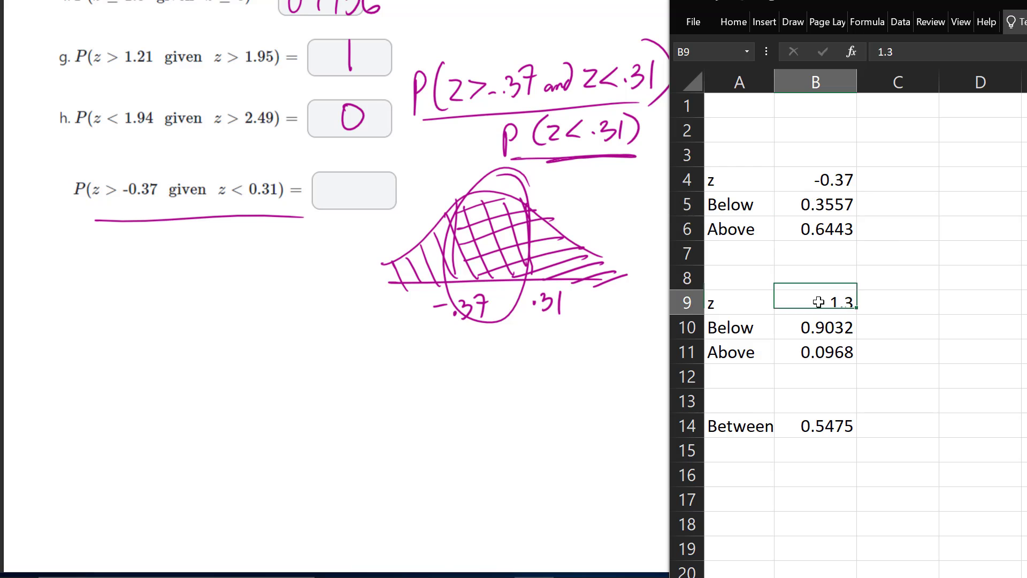
{"action": "type", "text": ".31"}
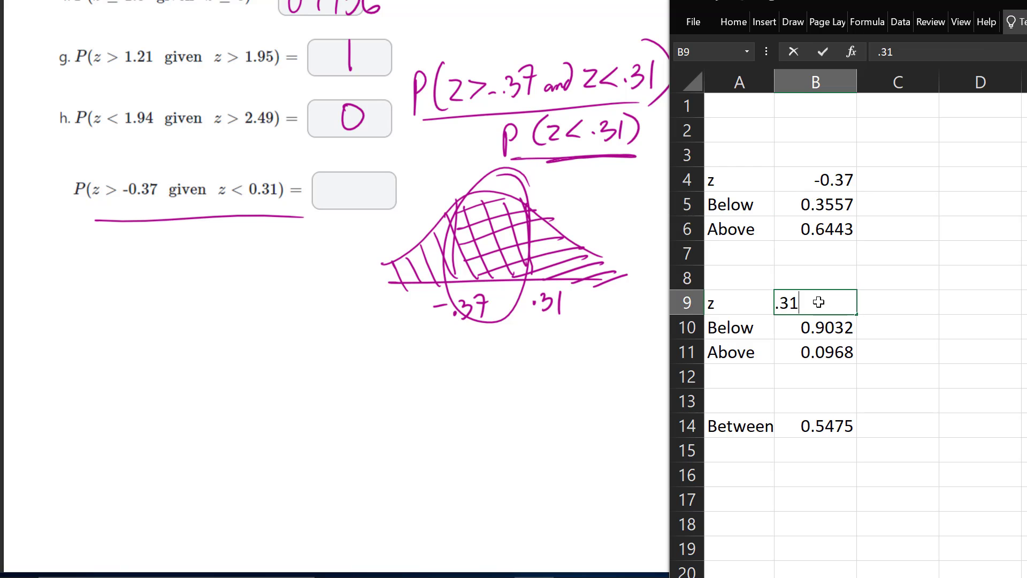
{"action": "key", "text": "Return"}
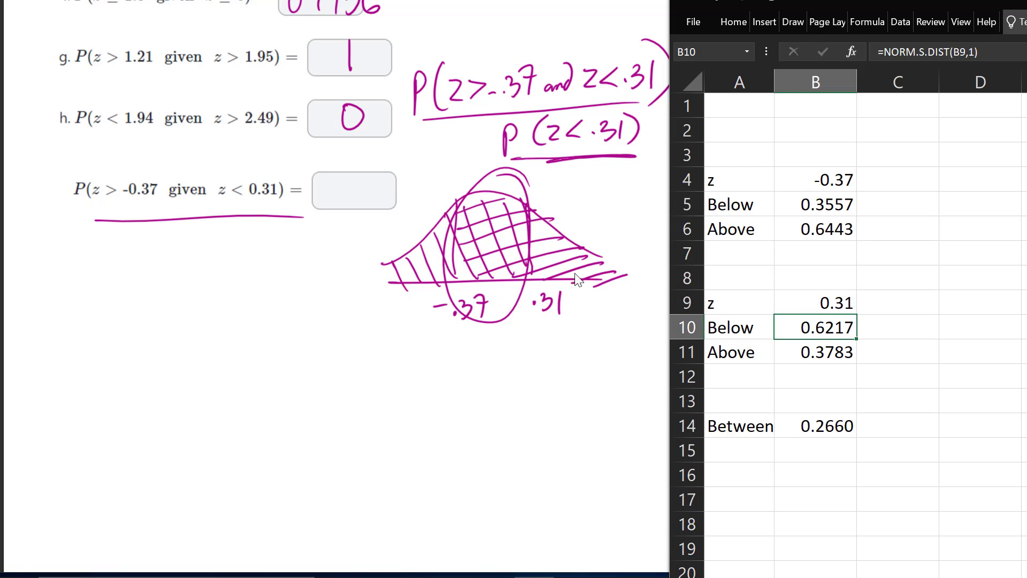
{"action": "left_click", "coordinate": [824, 424]}
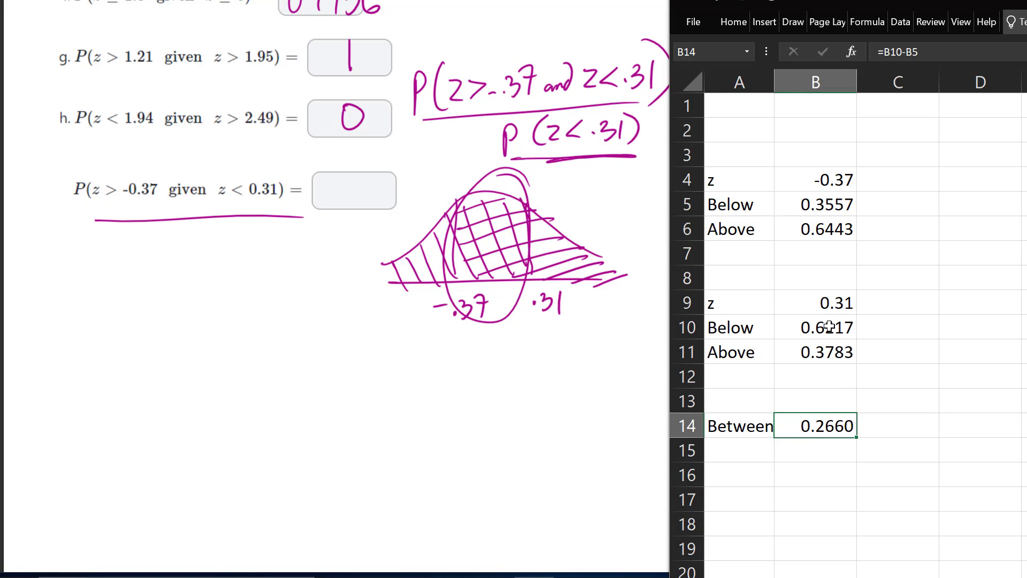
- Divide the between probability by the probability below .31 in cell C12 with the formula =B14/B10
{"action": "left_click", "coordinate": [916, 376]}
{"action": "type", "text": "="}
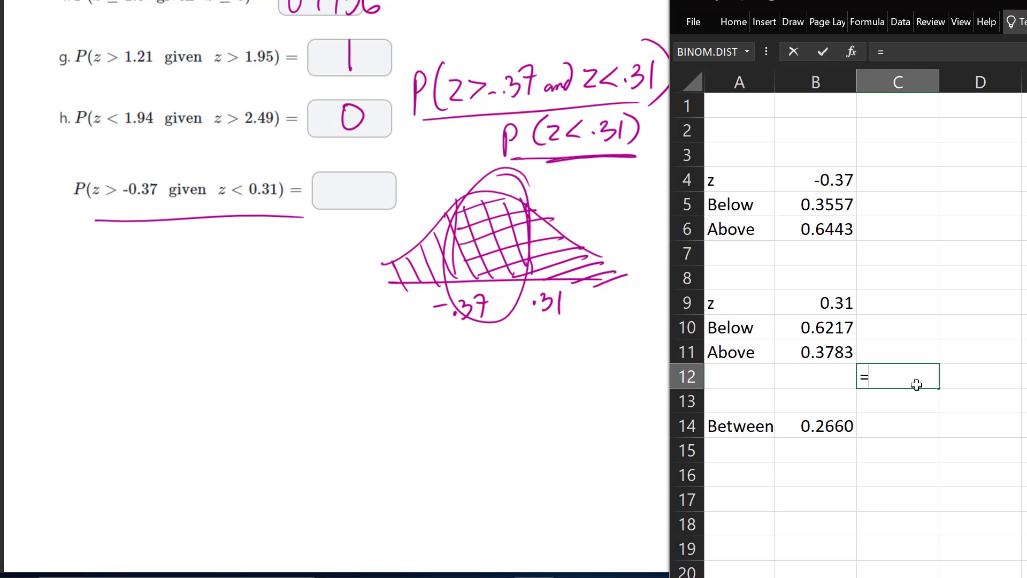
{"action": "left_click", "coordinate": [841, 420]}
{"action": "type", "text": "/"}
{"action": "left_click", "coordinate": [827, 322]}
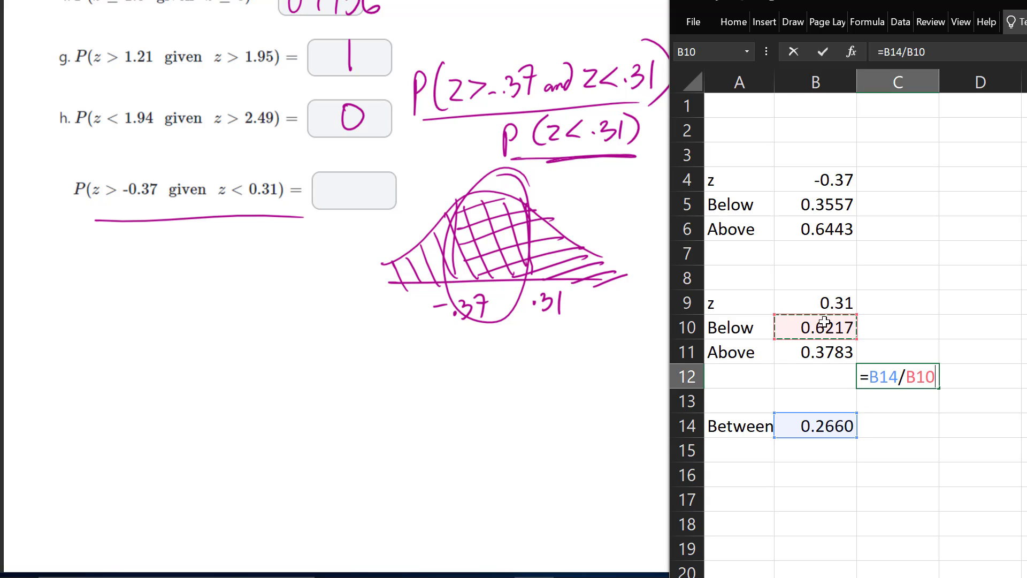
{"action": "key", "text": "Return"}
- Handwrite the quotient from C12, beginning 0.42, in the last question's answer box
{"action": "left_click_drag", "start_coordinate": [344, 181], "coordinate": [341, 204]}
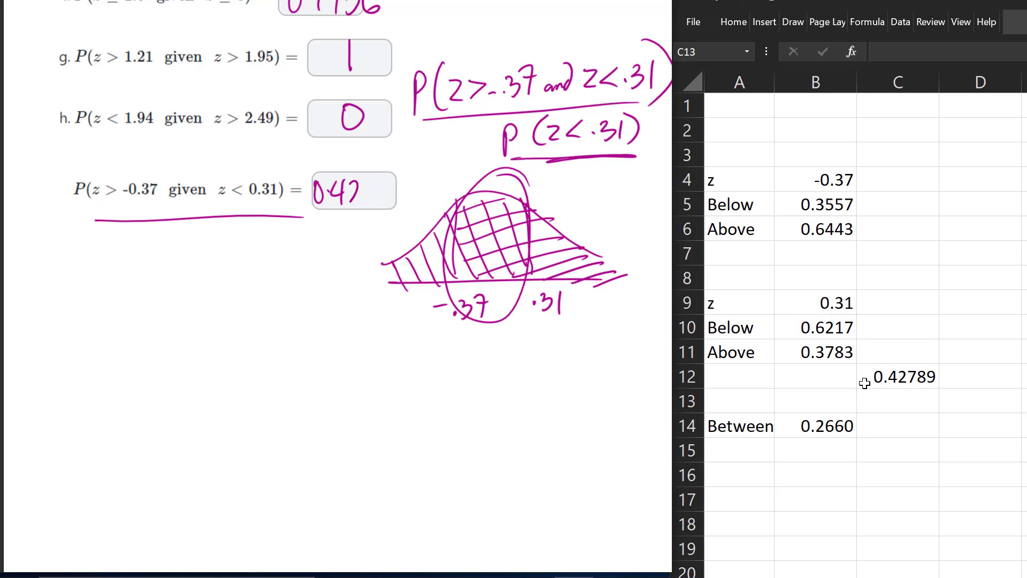